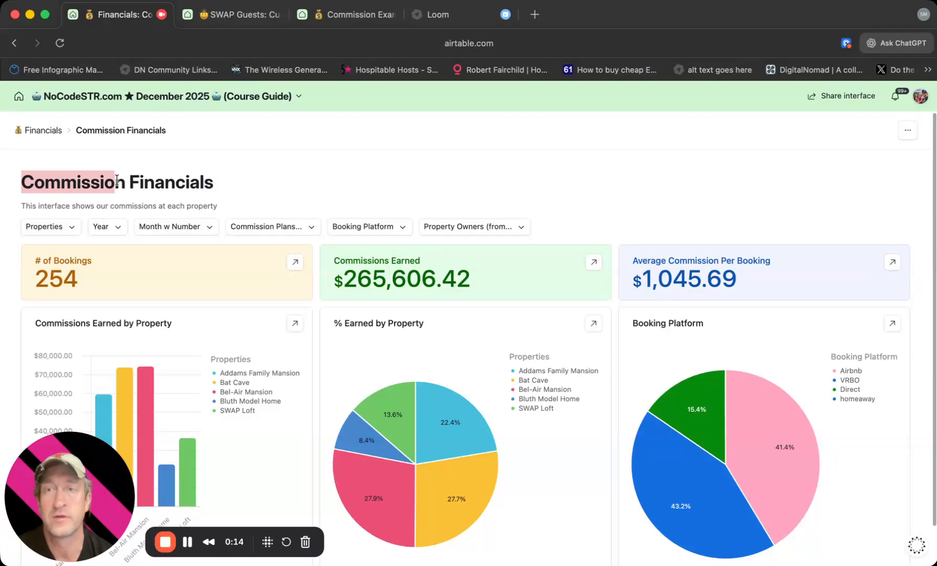
# Review the commission plan options available for filtering the Commission Financials dashboard.
pyautogui.click(121, 184)
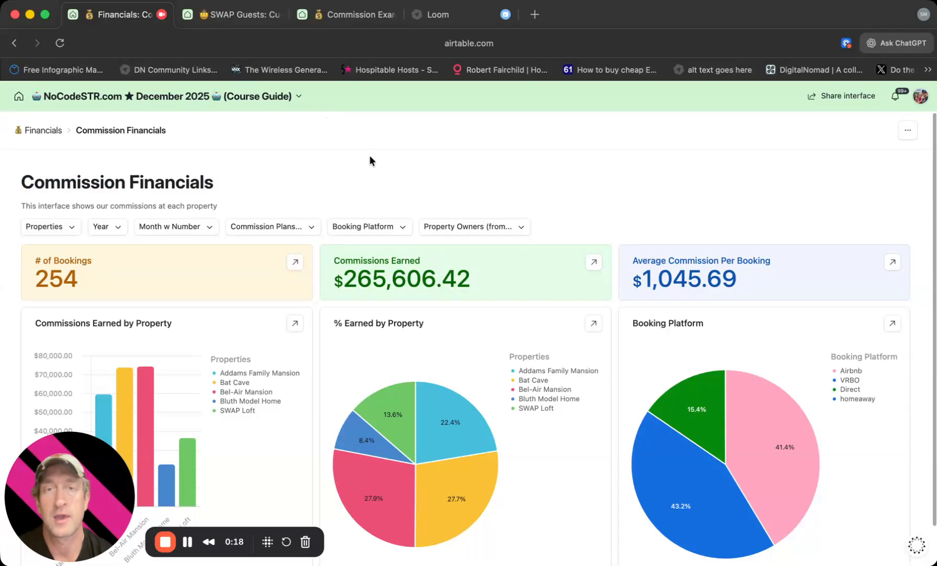
pyautogui.click(292, 228)
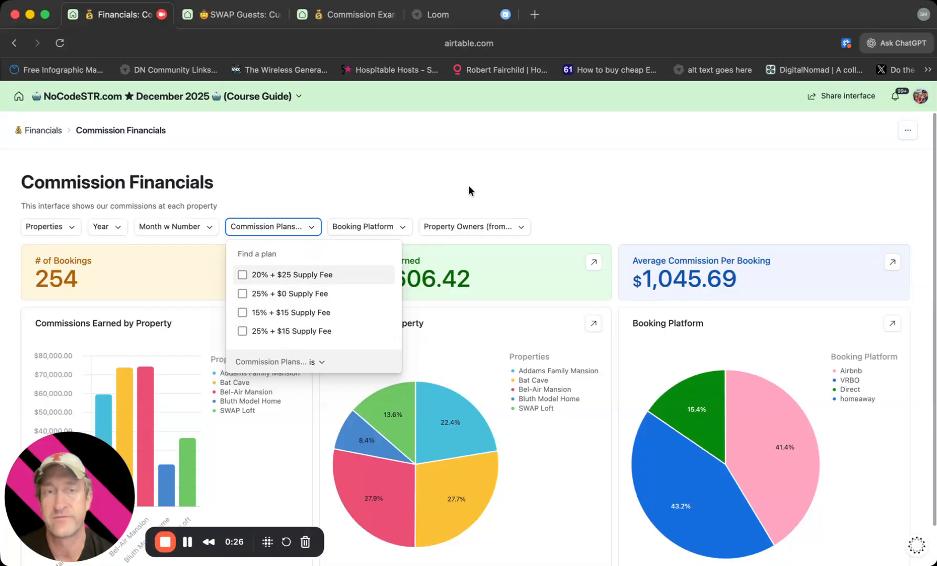
pyautogui.click(588, 196)
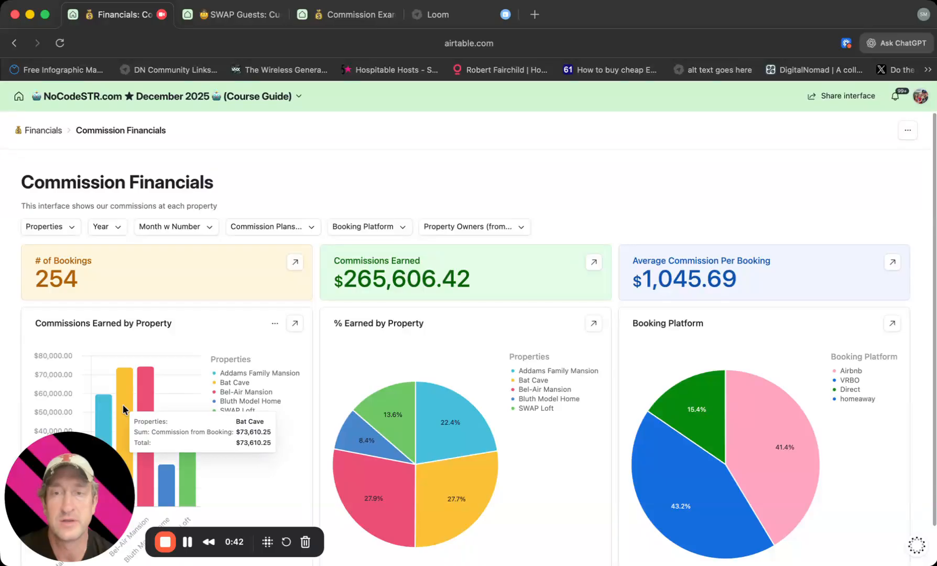
# Examine the commission amounts and percentages by property and the booking platform shares in the dashboard charts.
pyautogui.moveTo(142, 403)
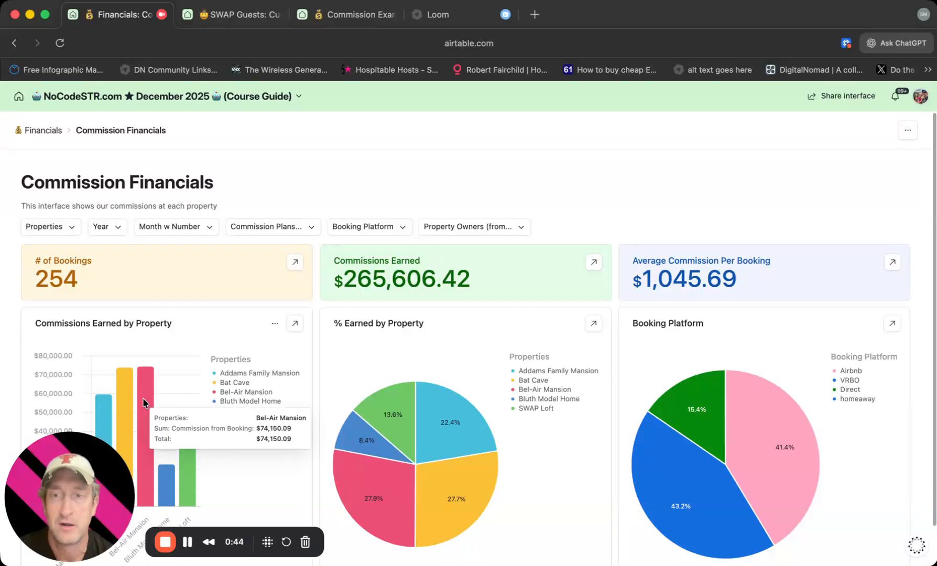
pyautogui.moveTo(171, 487)
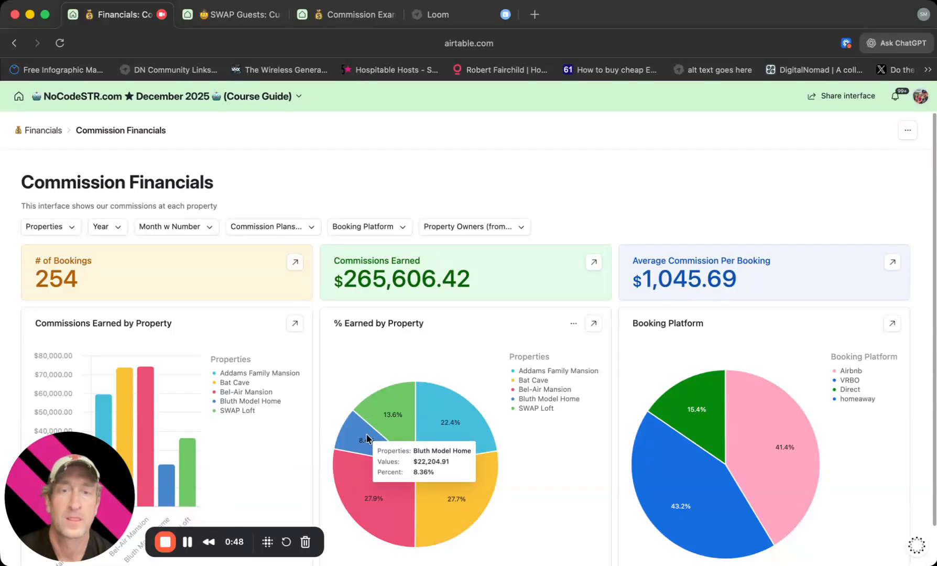
pyautogui.moveTo(454, 495)
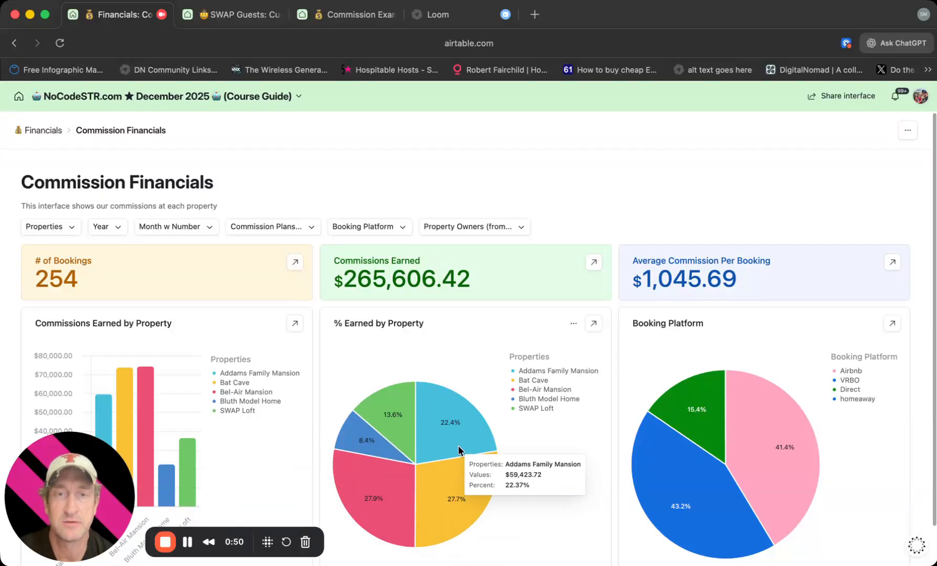
pyautogui.moveTo(413, 427)
pyautogui.moveTo(425, 487)
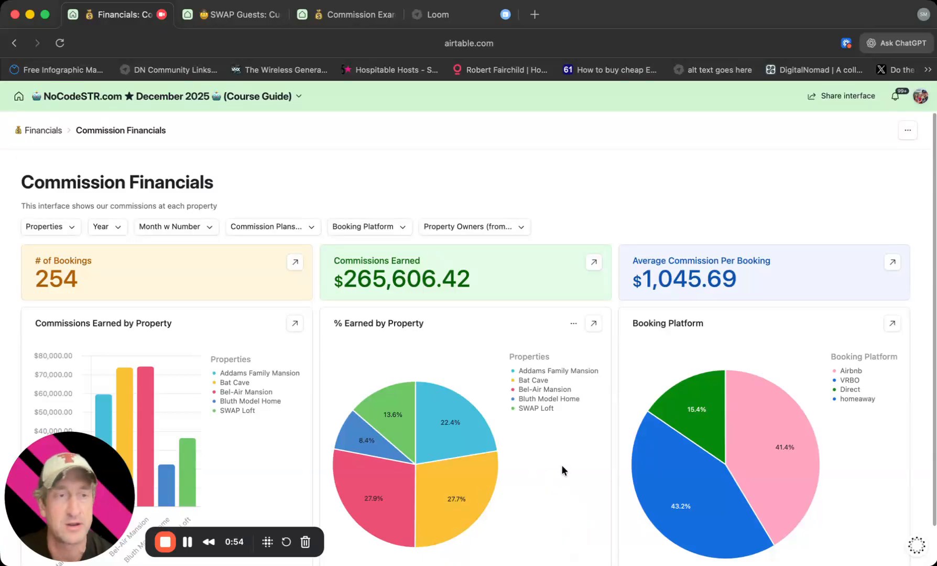
pyautogui.moveTo(740, 430)
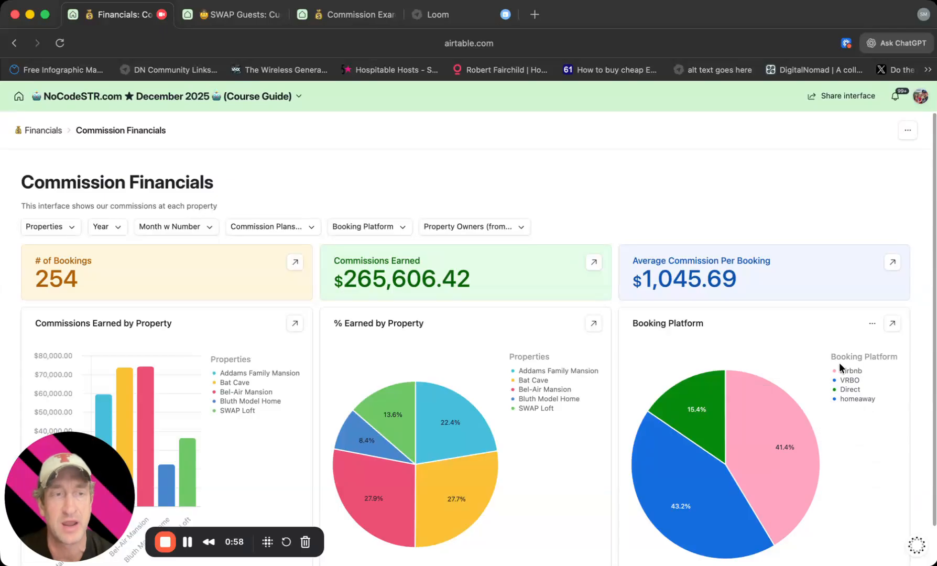
pyautogui.moveTo(457, 413)
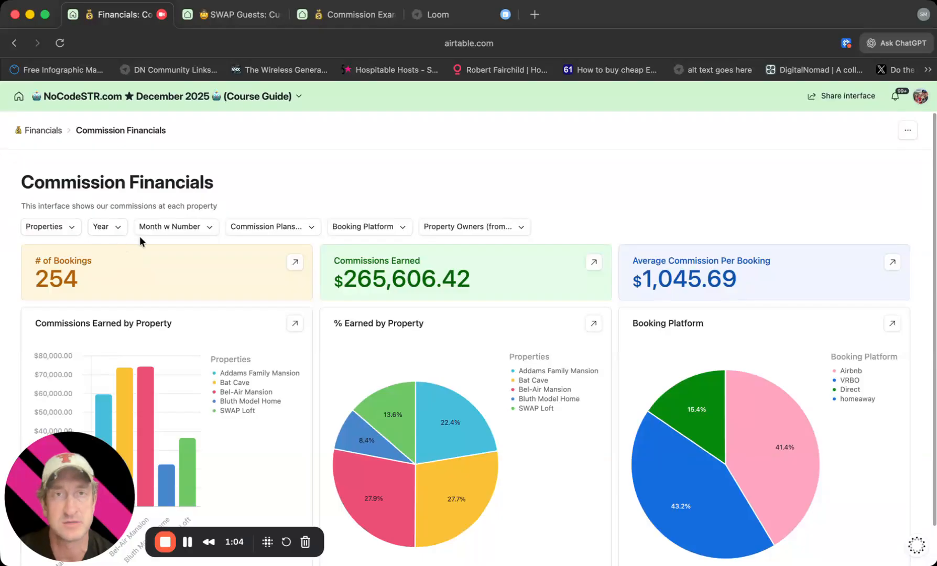
# Filter the commission dashboard to the year 2024.
pyautogui.click(118, 229)
pyautogui.scroll(-3, 138, 334)
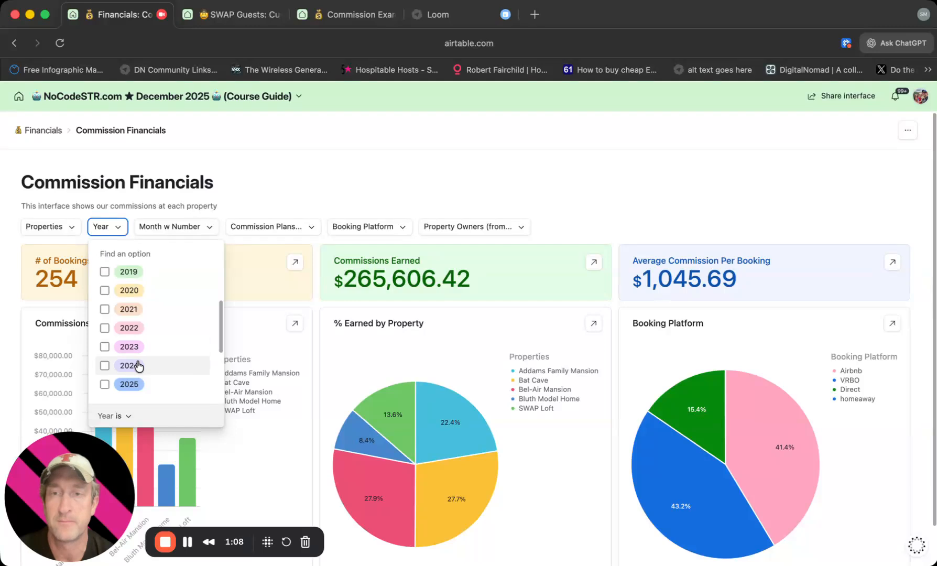
pyautogui.click(138, 365)
pyautogui.click(718, 208)
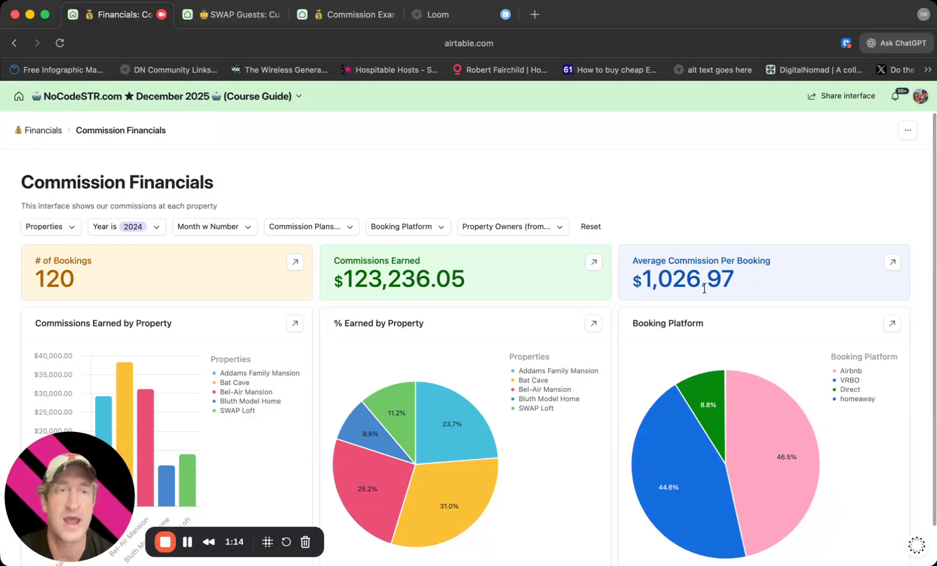
pyautogui.moveTo(398, 494)
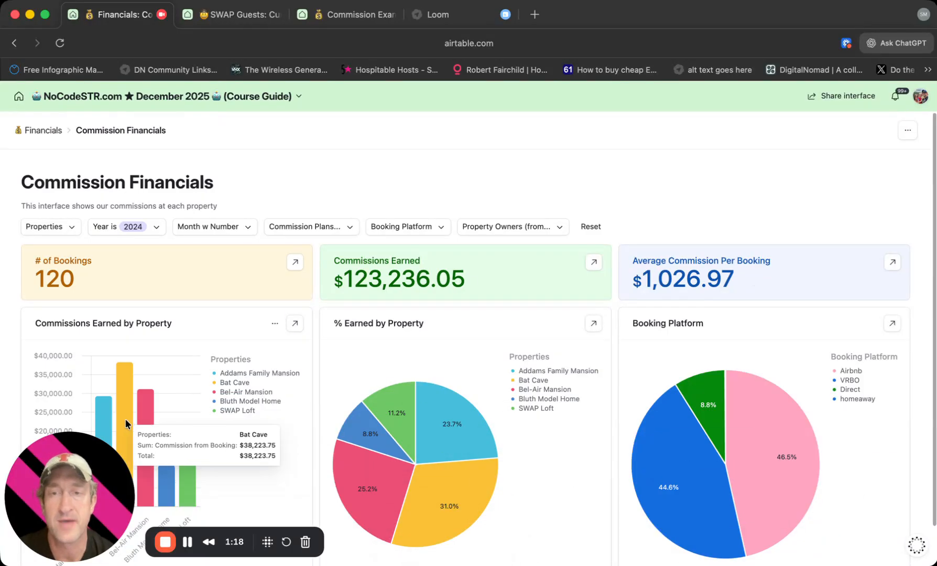
# Filter the commission dashboard to the month 07-July and check the property and booking platform charts.
pyautogui.click(238, 224)
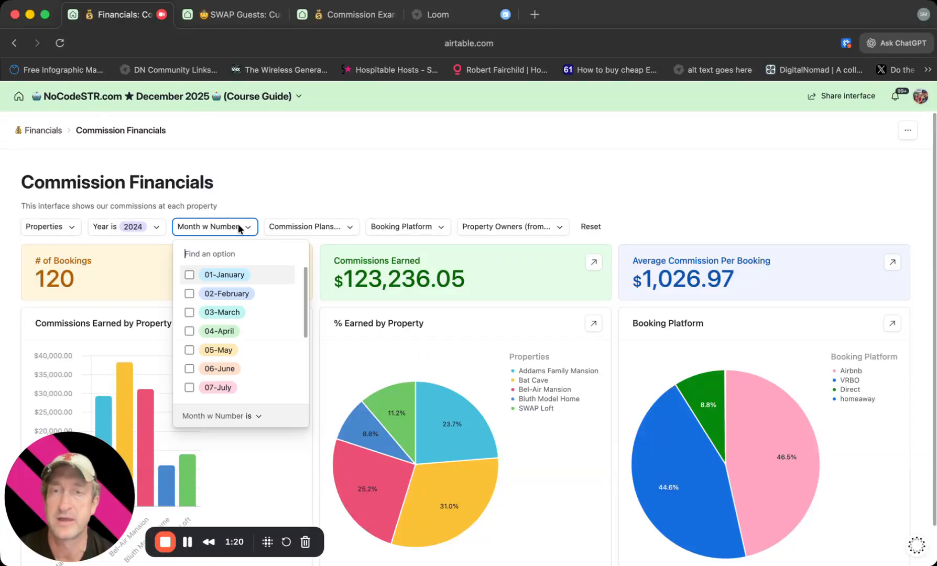
pyautogui.click(246, 388)
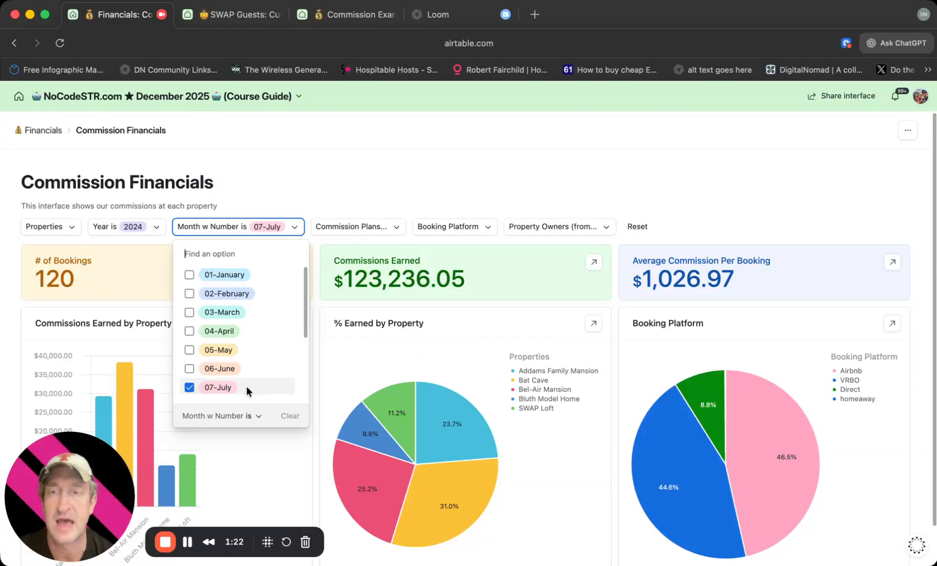
pyautogui.click(689, 204)
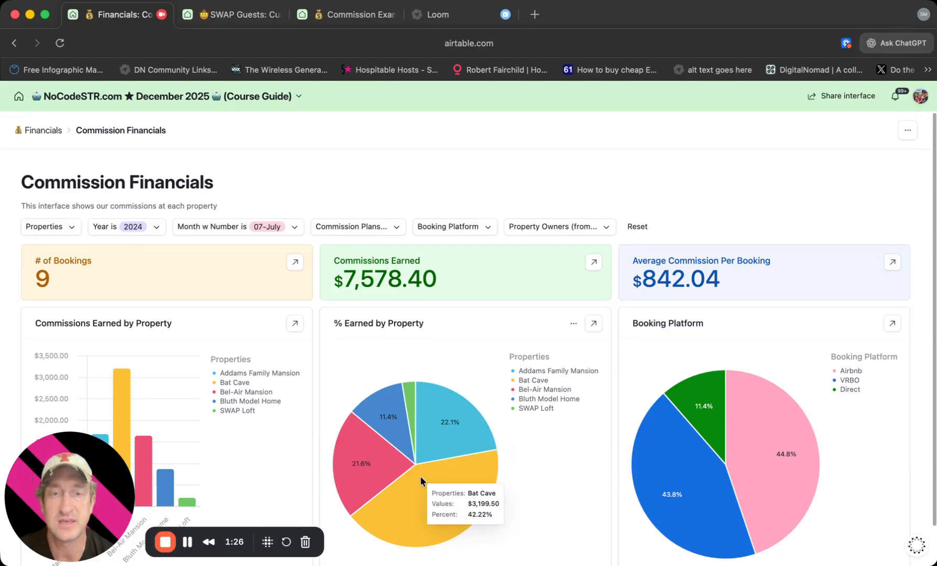
pyautogui.moveTo(761, 499)
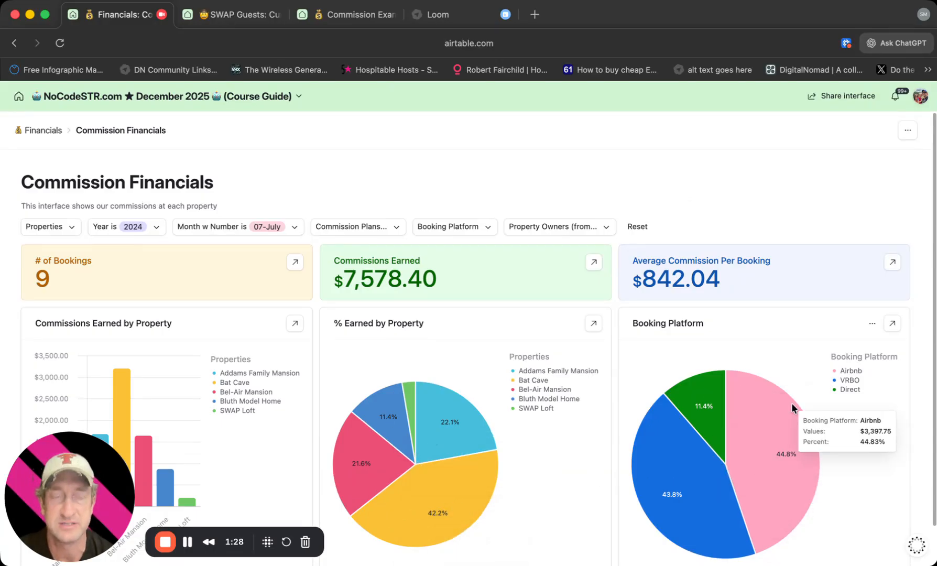
pyautogui.moveTo(705, 490)
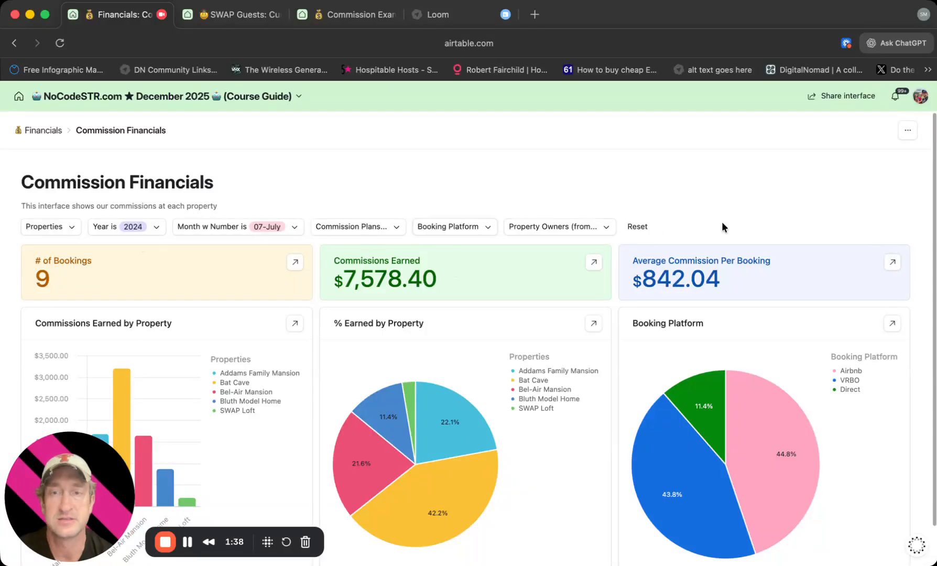
# View the bookings behind the Bat Cave and Bel-Air Mansion bars in Commissions Earned by Property, and close the breakdown.
pyautogui.scroll(-2, 722, 223)
pyautogui.moveTo(44, 496); pyautogui.dragTo(254, 493)
pyautogui.click(124, 387)
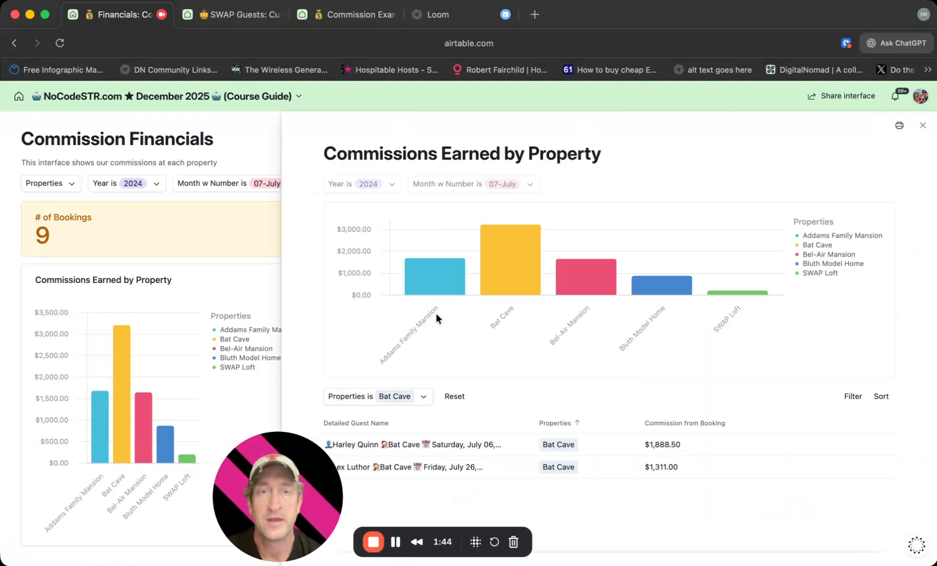
pyautogui.moveTo(93, 391)
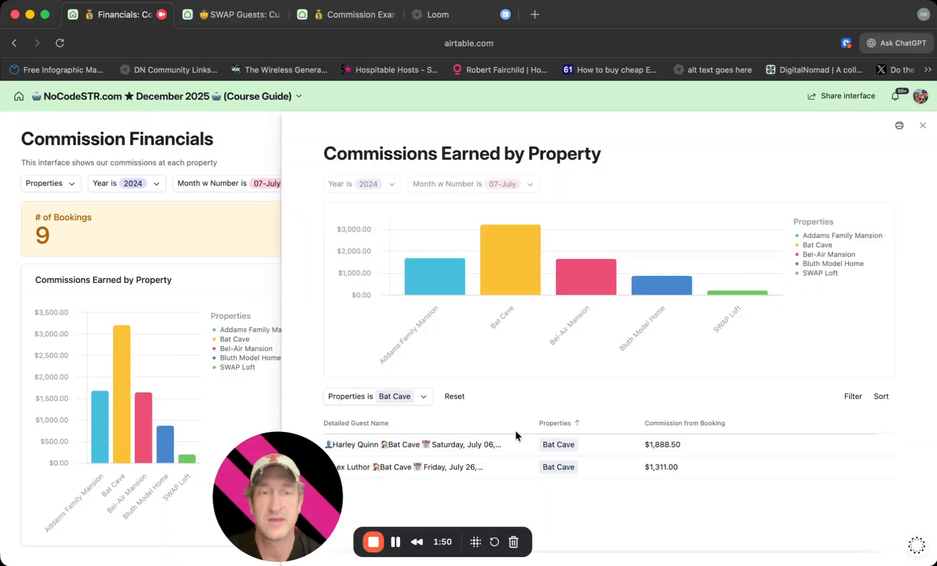
pyautogui.moveTo(518, 273)
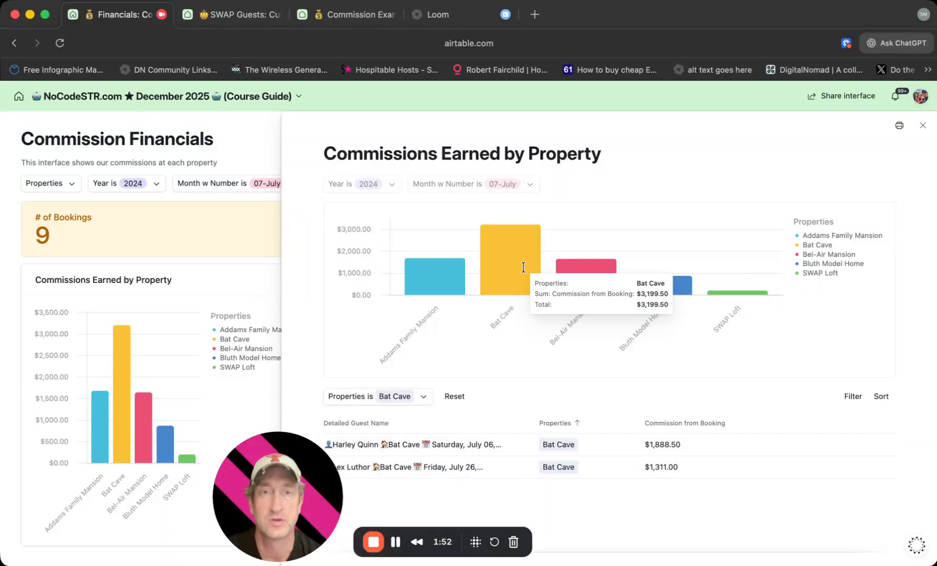
pyautogui.click(592, 270)
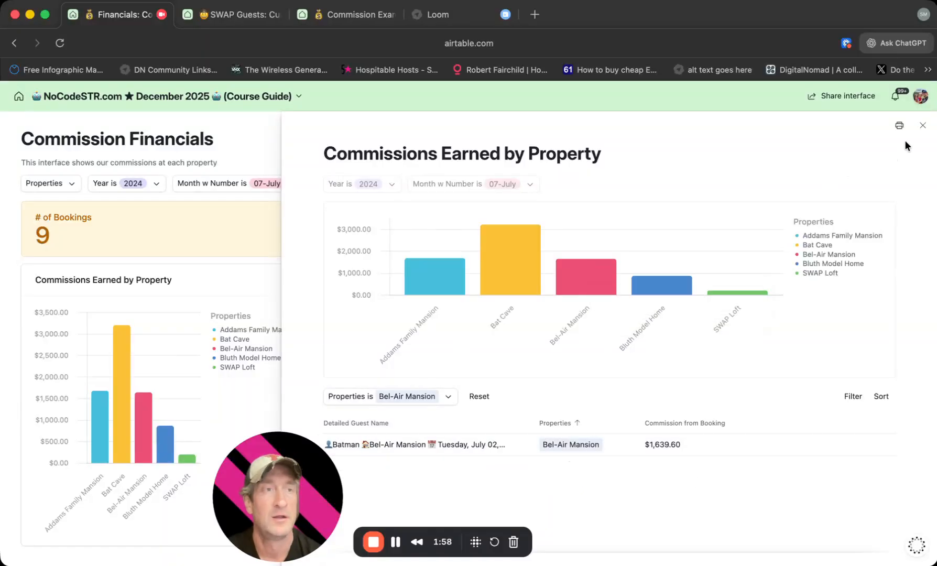
pyautogui.click(924, 126)
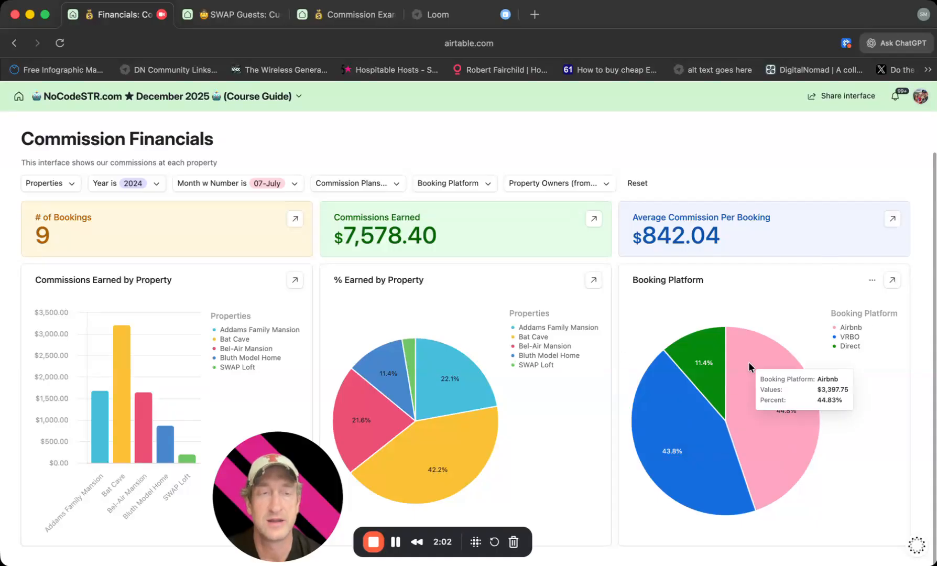
# Expand Average Commission Per Booking, view the SWAP Loft property details from its booking list, and close them.
pyautogui.click(892, 219)
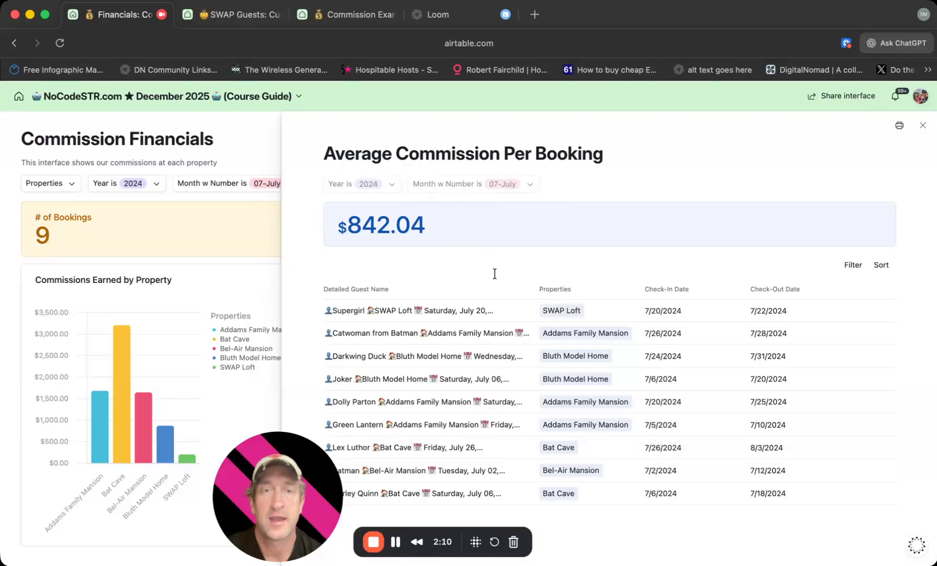
pyautogui.click(565, 311)
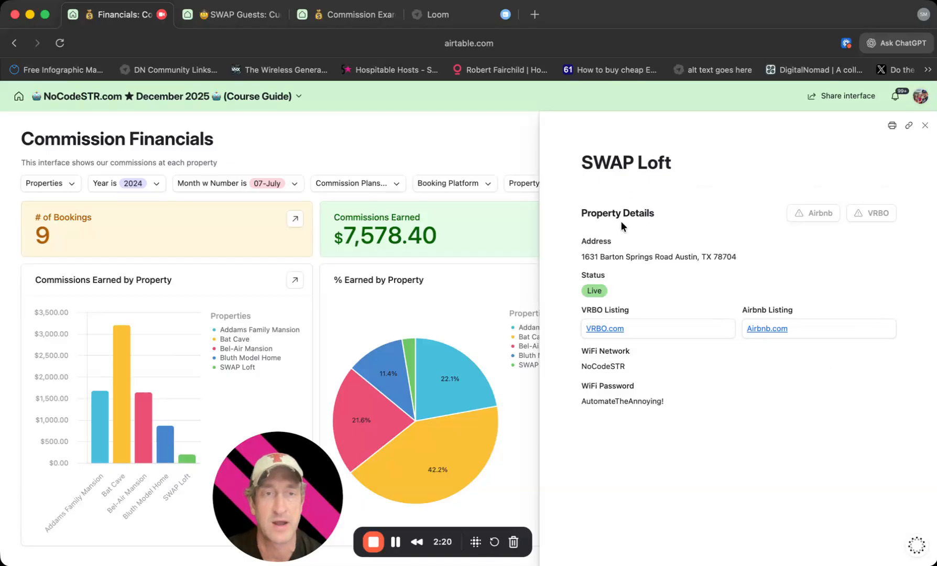
pyautogui.click(926, 125)
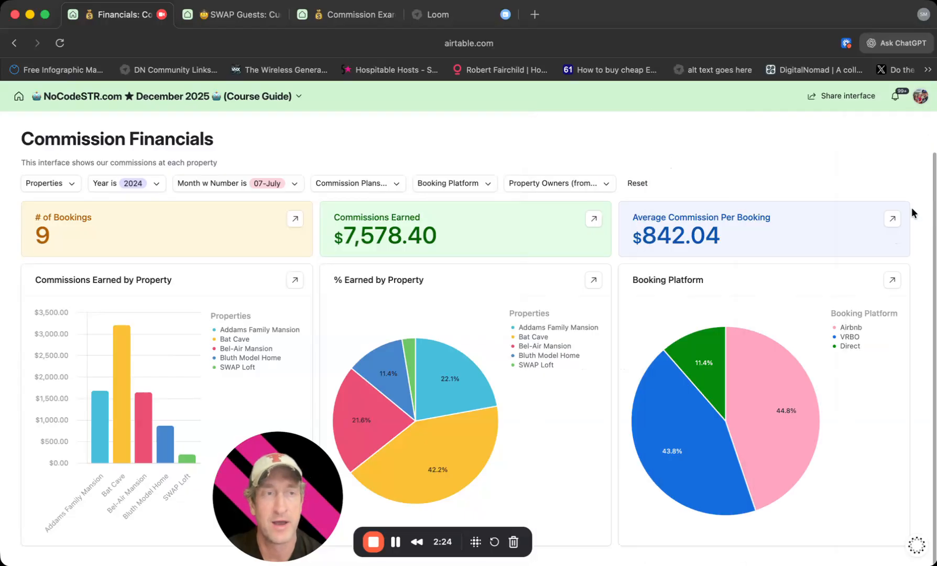
# Open the 7/6/2024 Bluth Model Home booking from Average Commission Per Booking and inspect its linked property details.
pyautogui.click(894, 217)
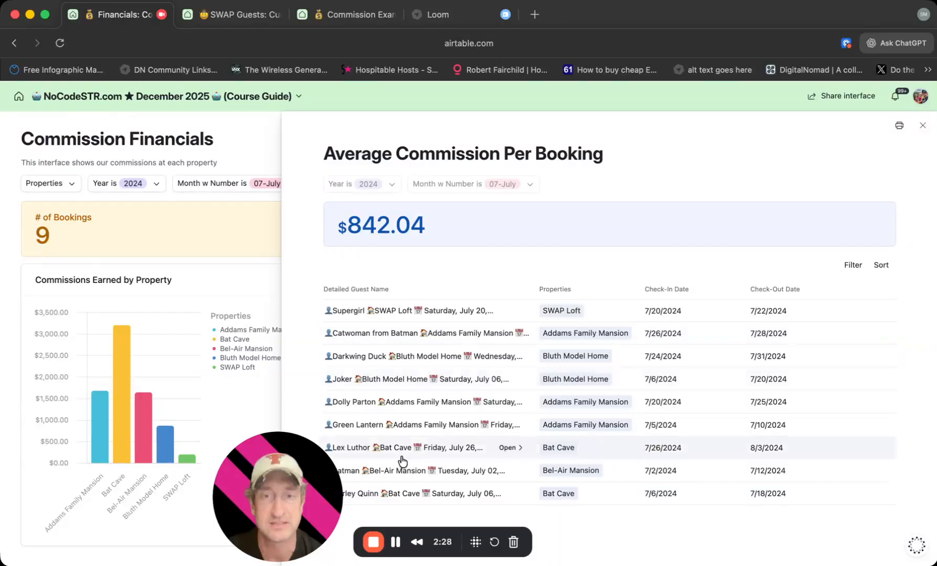
pyautogui.click(507, 379)
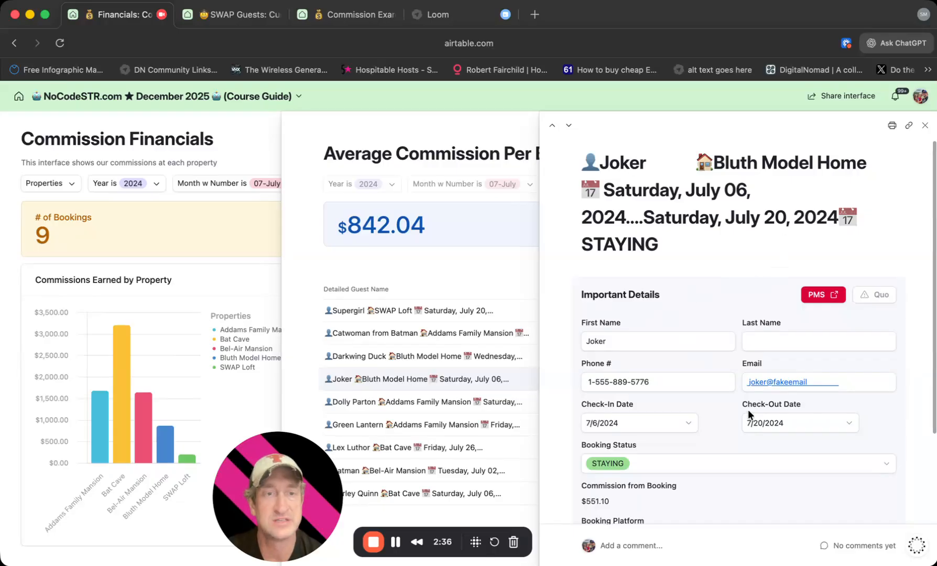
pyautogui.scroll(-3, 749, 409)
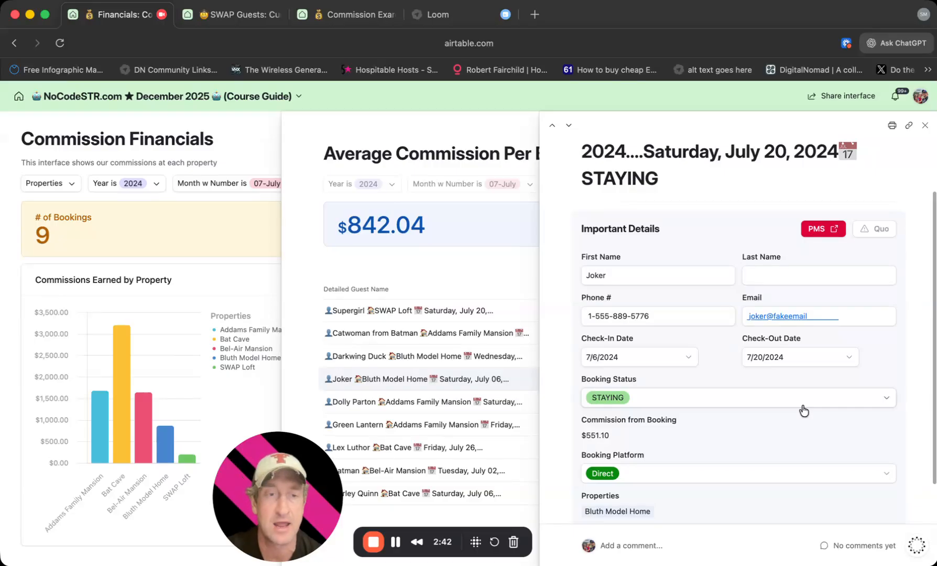
pyautogui.click(635, 511)
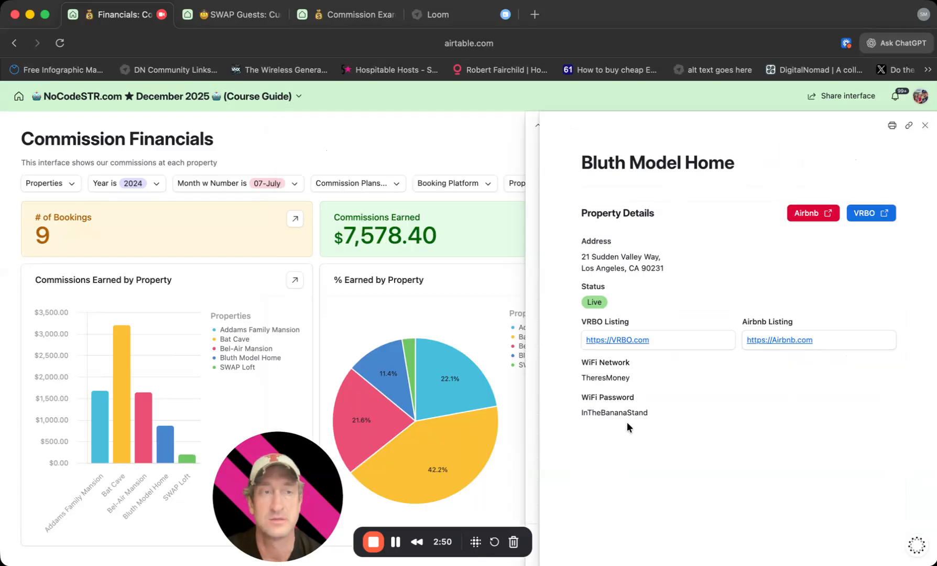
pyautogui.click(925, 126)
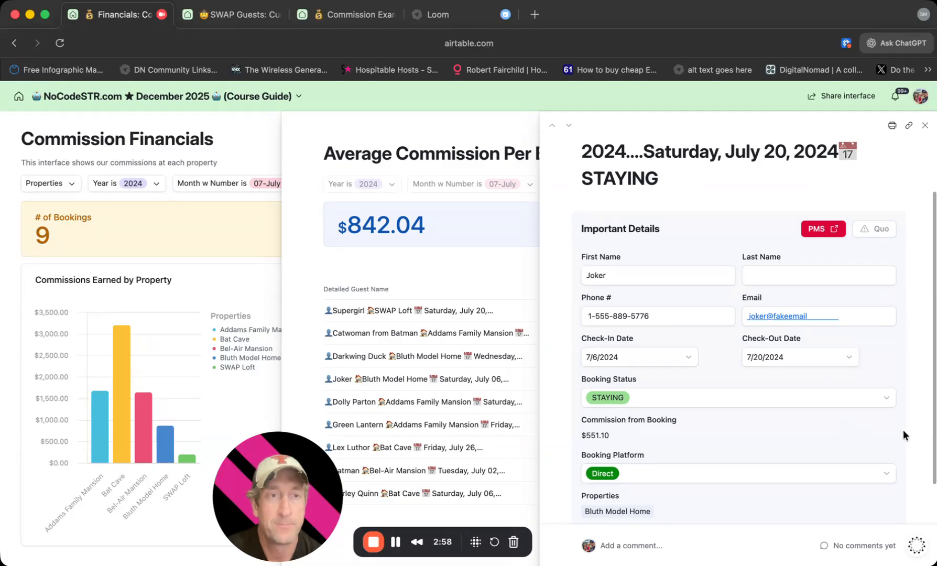
# Fill in the guest's last name in the 7/6/2024 Bluth Model Home booking and close the record.
pyautogui.click(678, 279)
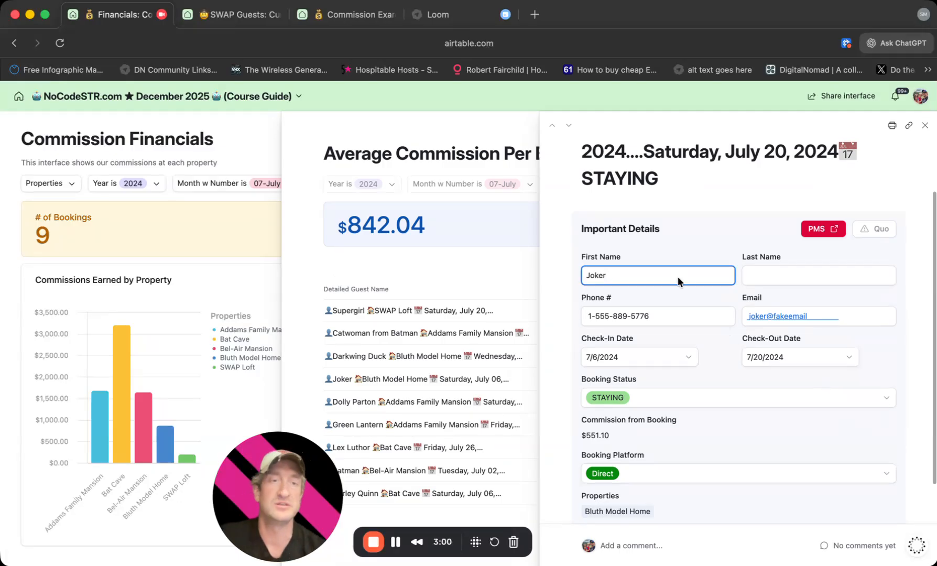
pyautogui.click(773, 277)
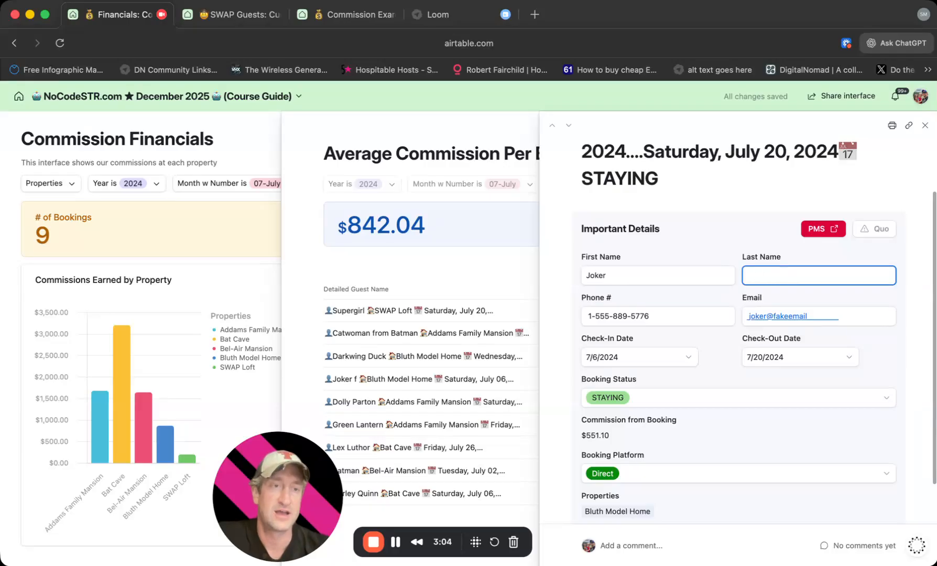
pyautogui.write('from Batma')
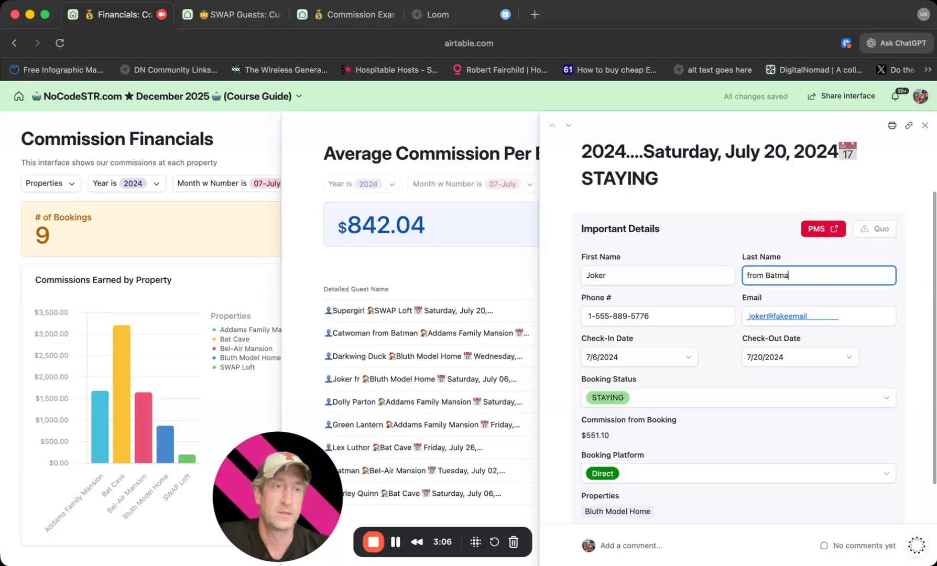
pyautogui.click(711, 201)
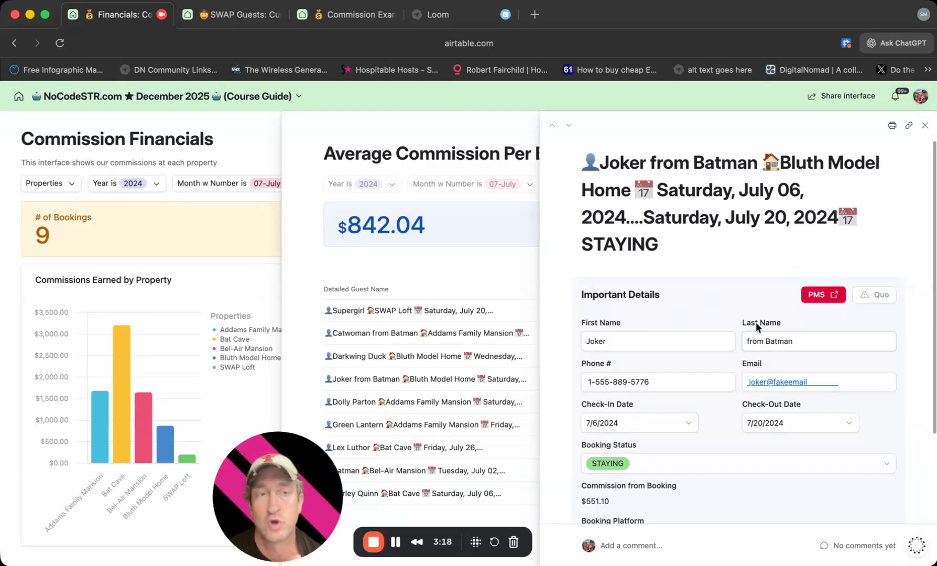
pyautogui.click(924, 127)
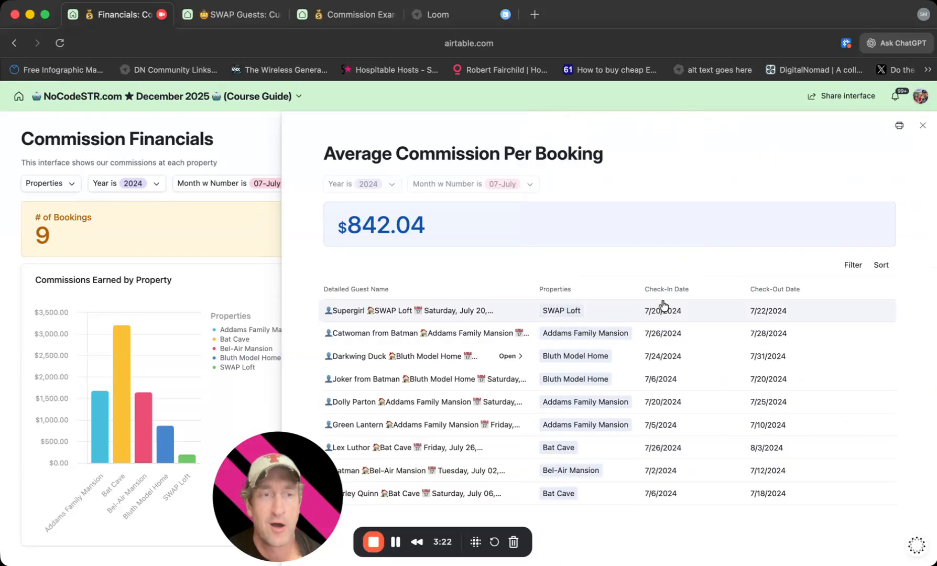
# Close the Average Commission Per Booking breakdown and add 09-September and 08-August to the month filter.
pyautogui.click(920, 128)
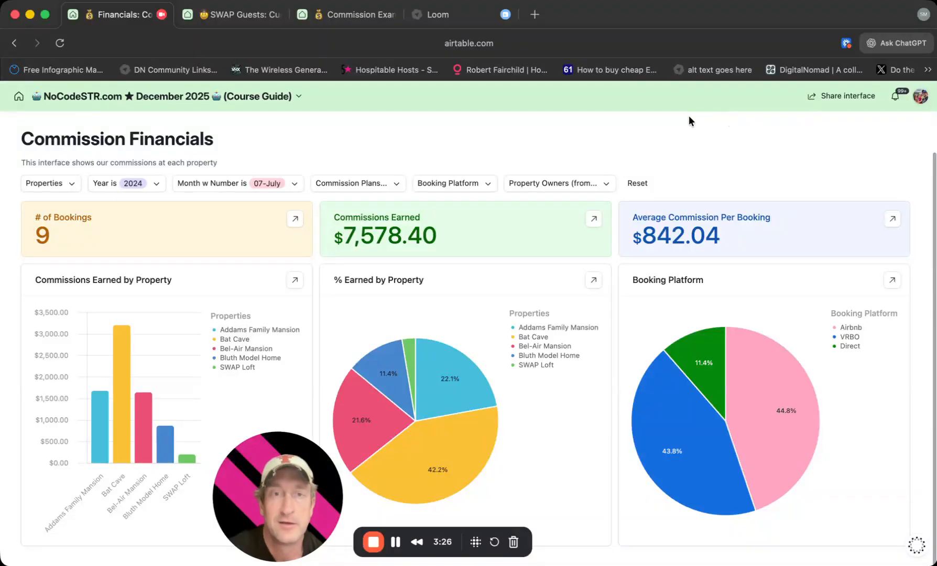
pyautogui.click(254, 182)
pyautogui.scroll(-2, 245, 324)
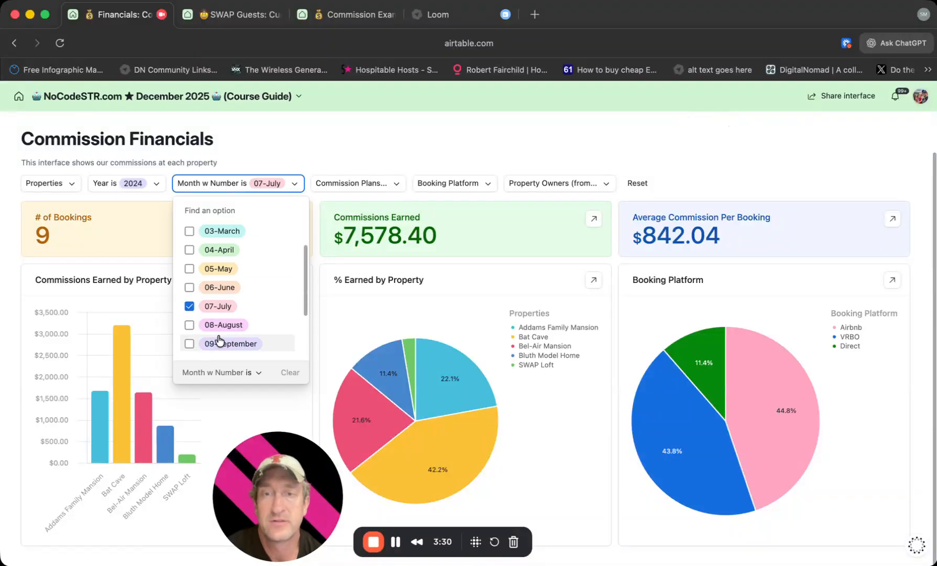
pyautogui.click(220, 344)
pyautogui.click(223, 324)
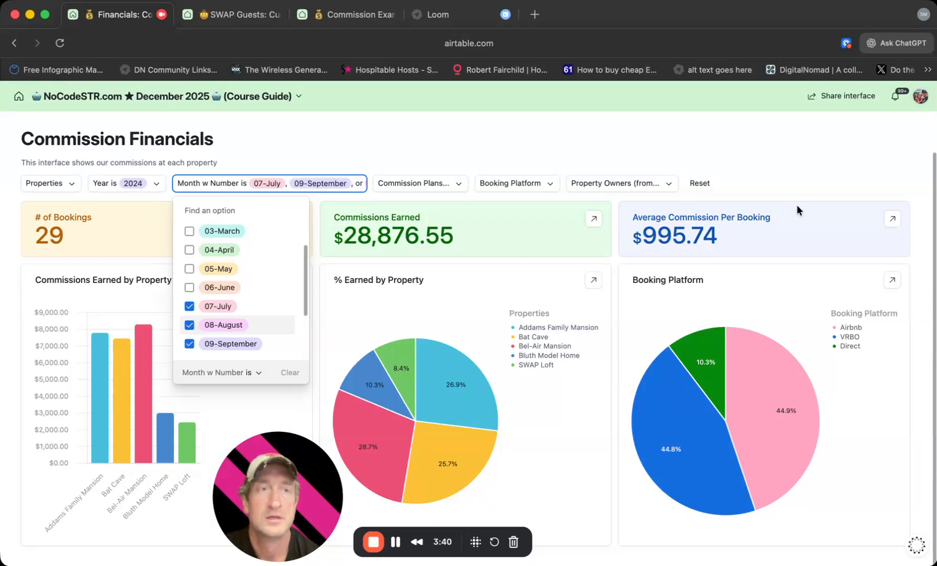
pyautogui.click(834, 190)
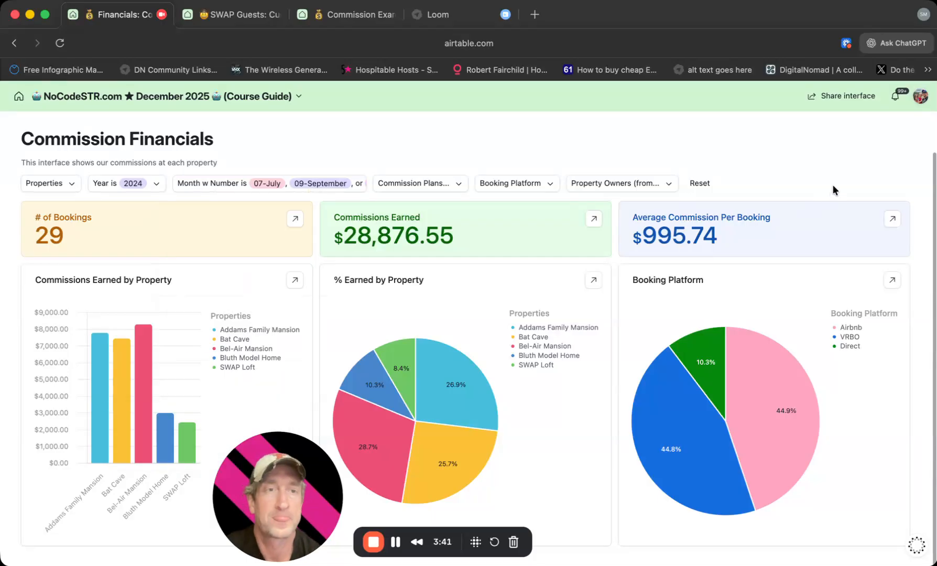
# View the 8/28/2024 Addams Family Mansion booking from Average Commission Per Booking, and close the record and breakdown.
pyautogui.click(893, 220)
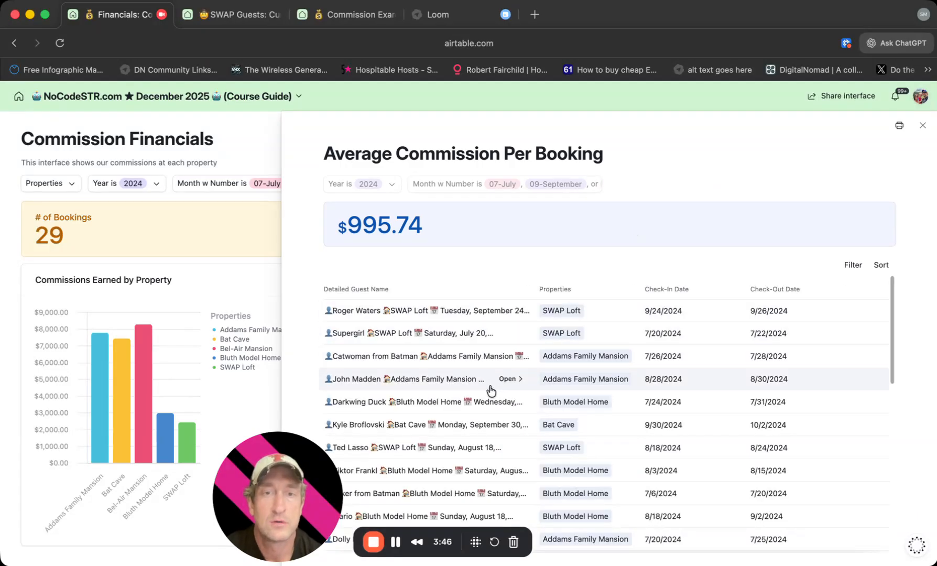
pyautogui.click(509, 379)
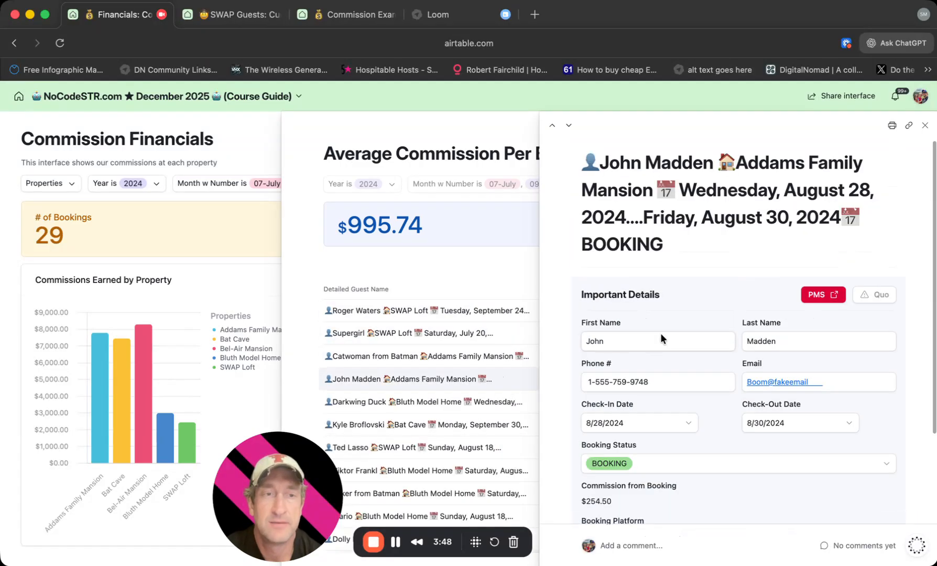
pyautogui.scroll(-5, 794, 336)
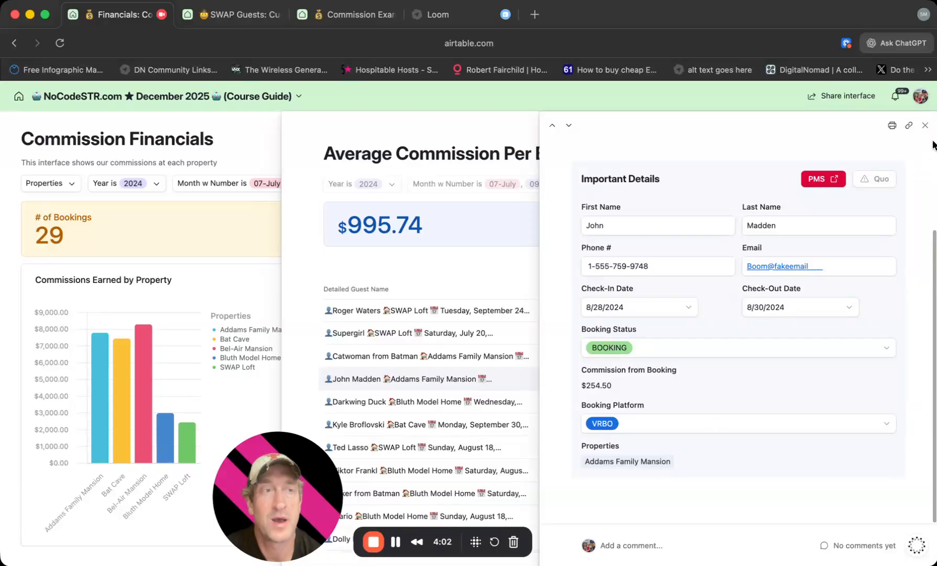
pyautogui.click(925, 126)
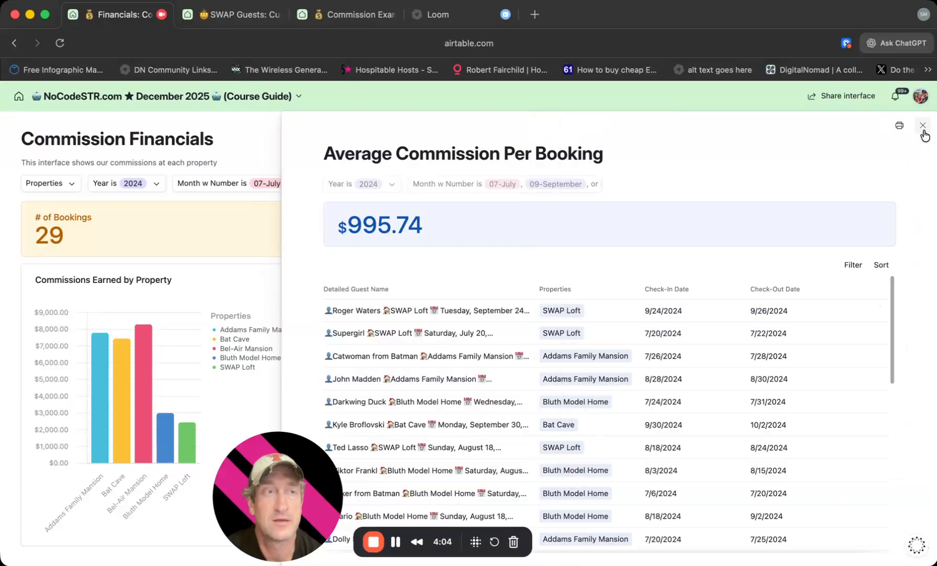
pyautogui.click(923, 126)
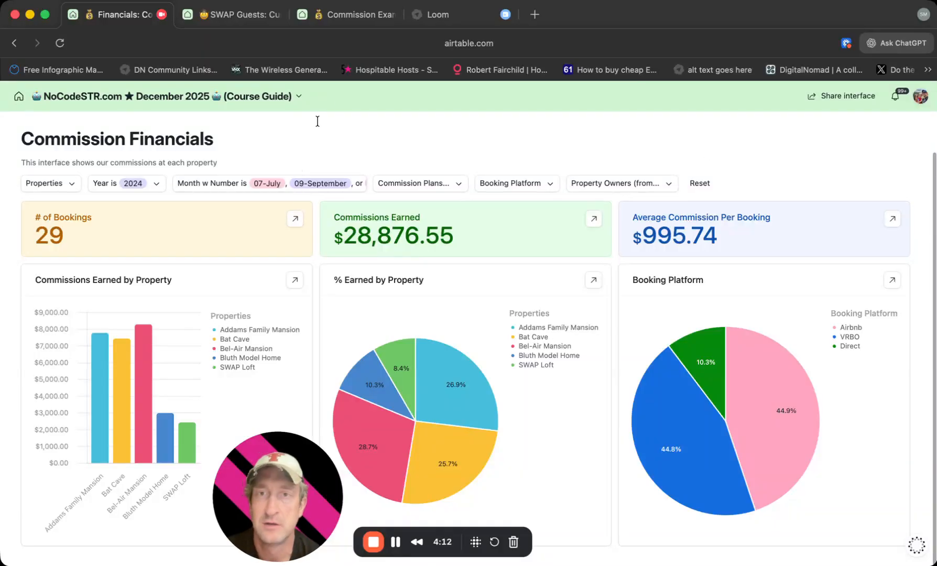
# Open the Commission Financials page for editing, look at the base's Guests data, and return to the interface editor.
pyautogui.click(299, 96)
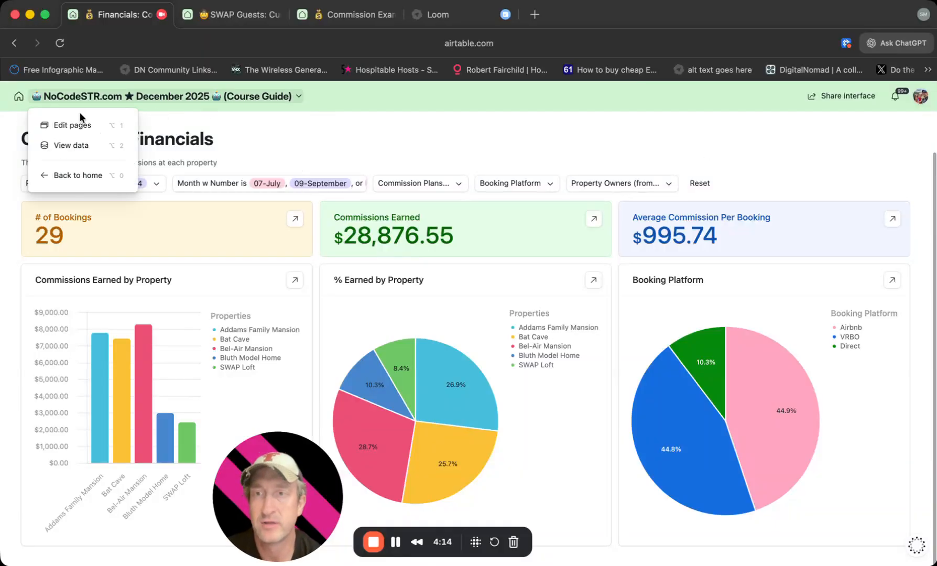
pyautogui.click(75, 125)
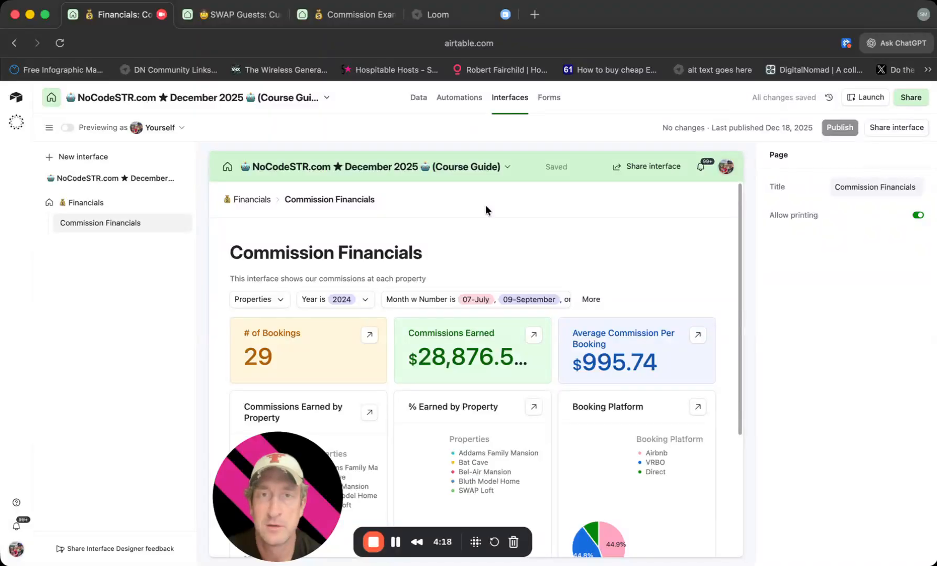
pyautogui.click(419, 98)
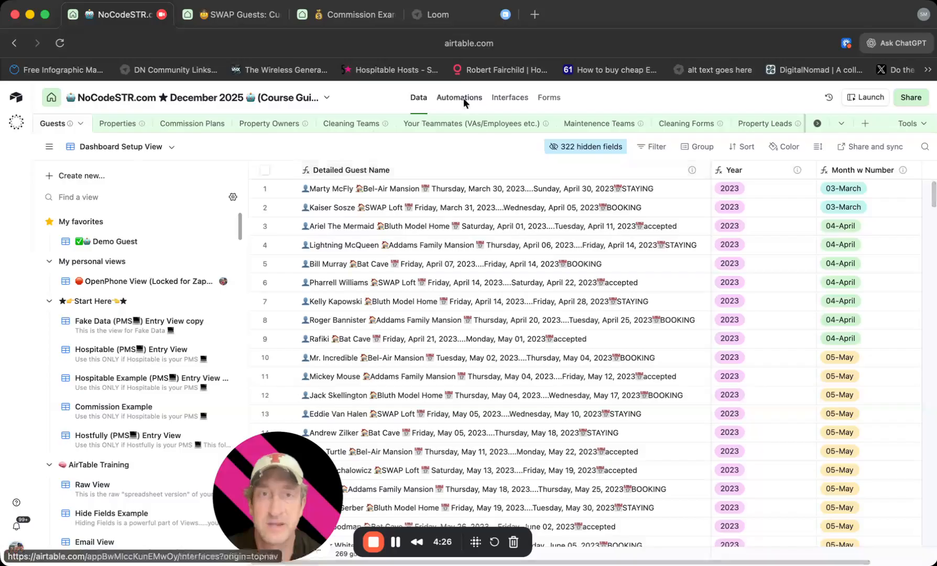
pyautogui.click(520, 100)
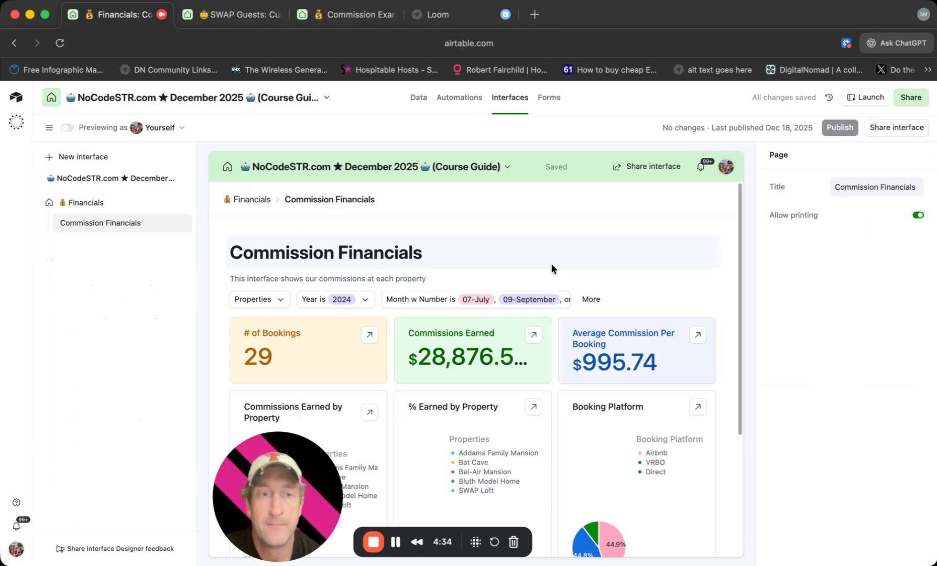
# Through the 9/24/2024 SWAP Loft booking in Average Commission Per Booking, enable linking and unlinking records for the guest detail's Properties field.
pyautogui.click(699, 336)
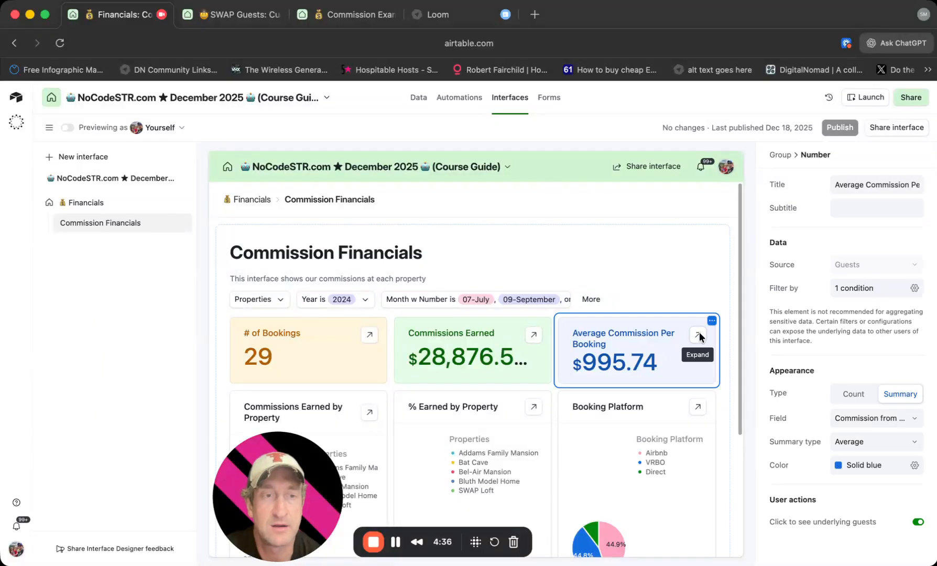
pyautogui.click(699, 335)
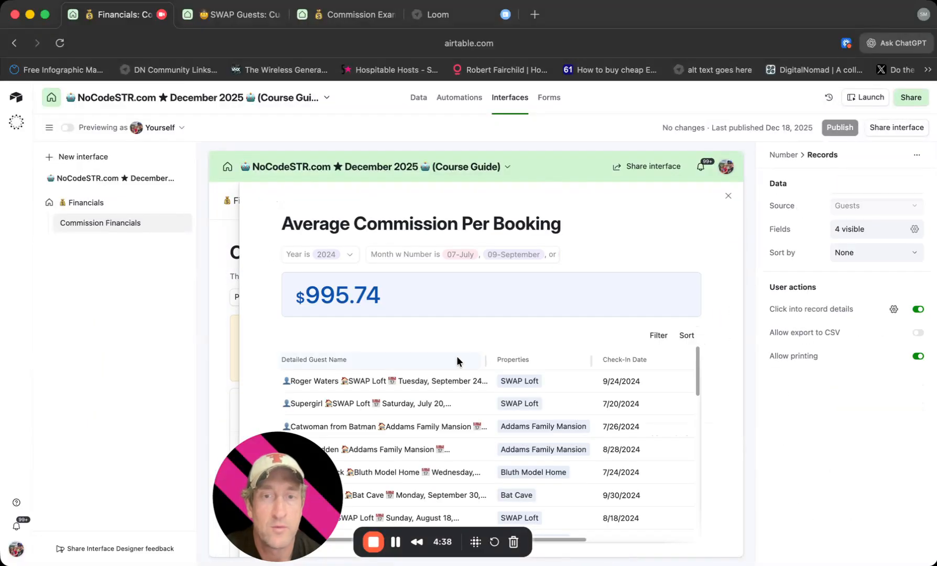
pyautogui.click(430, 382)
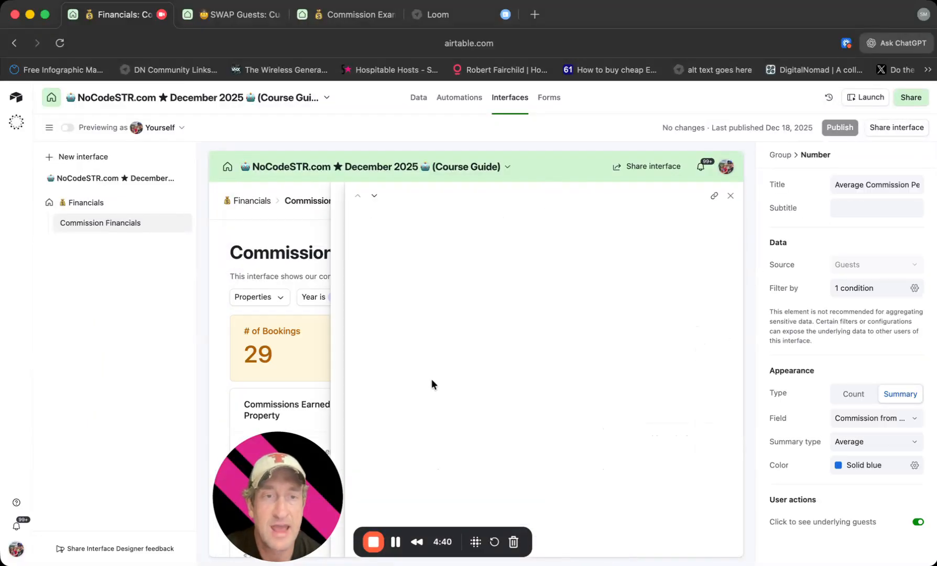
pyautogui.scroll(-5, 700, 352)
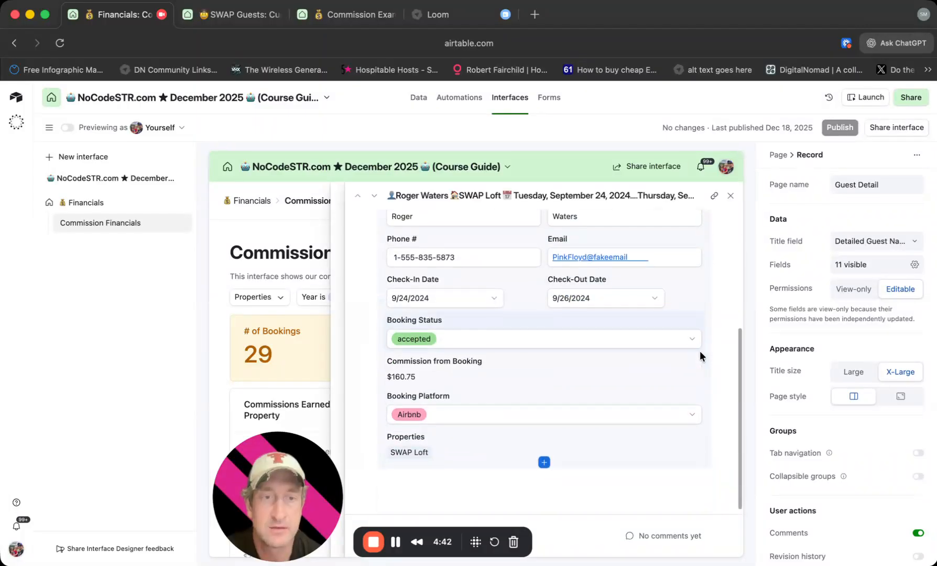
pyautogui.click(460, 446)
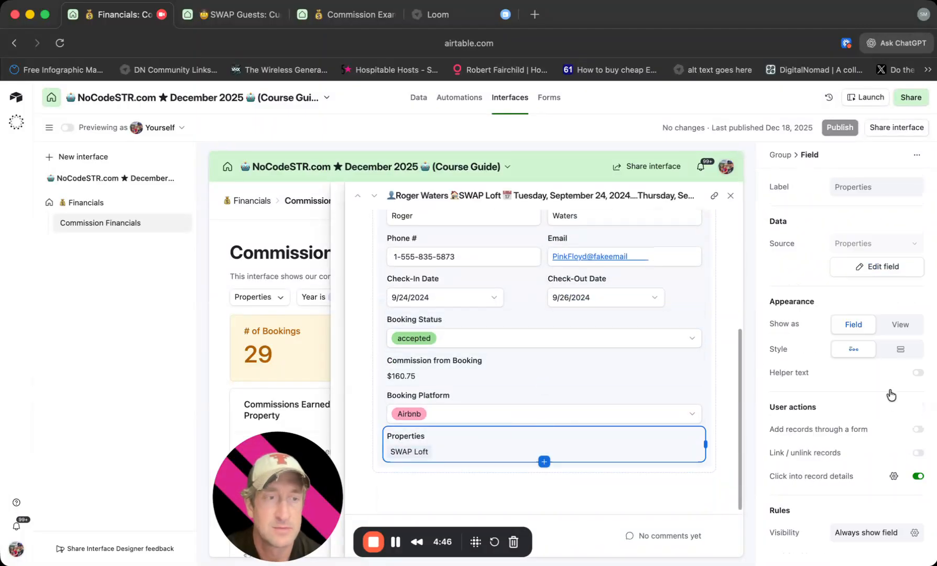
pyautogui.click(917, 453)
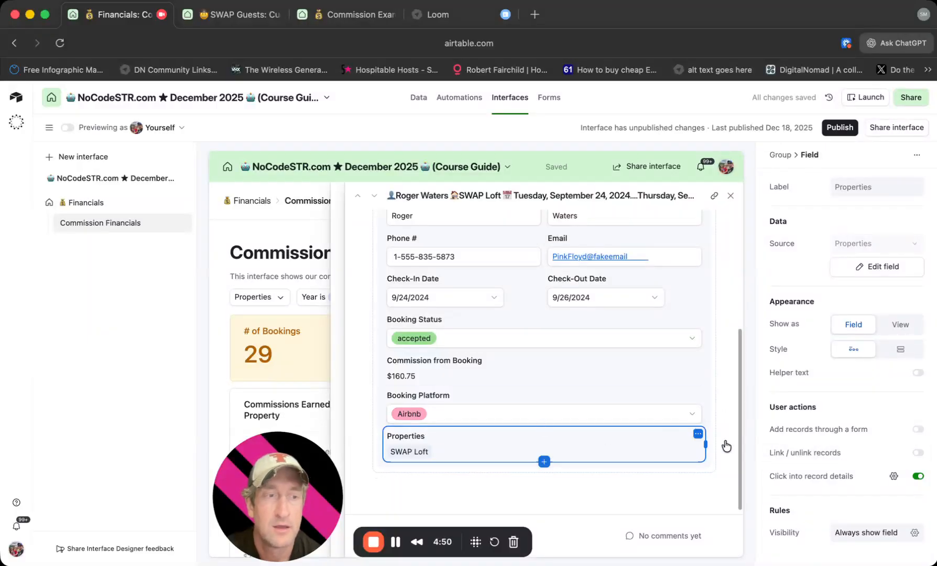
pyautogui.click(918, 455)
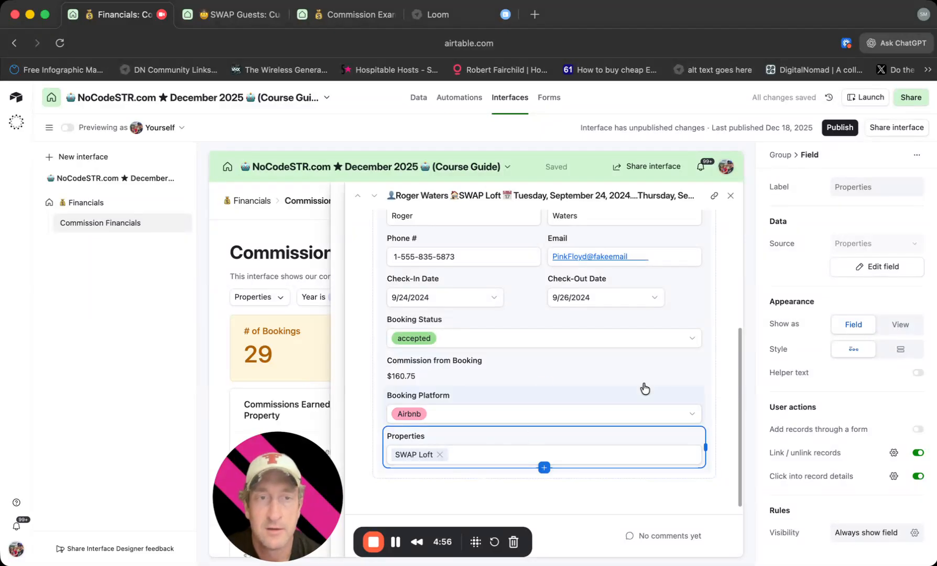
# Move the Phone # field to the other side of Email in the guest detail layout, and close the record and booking list.
pyautogui.scroll(3, 675, 323)
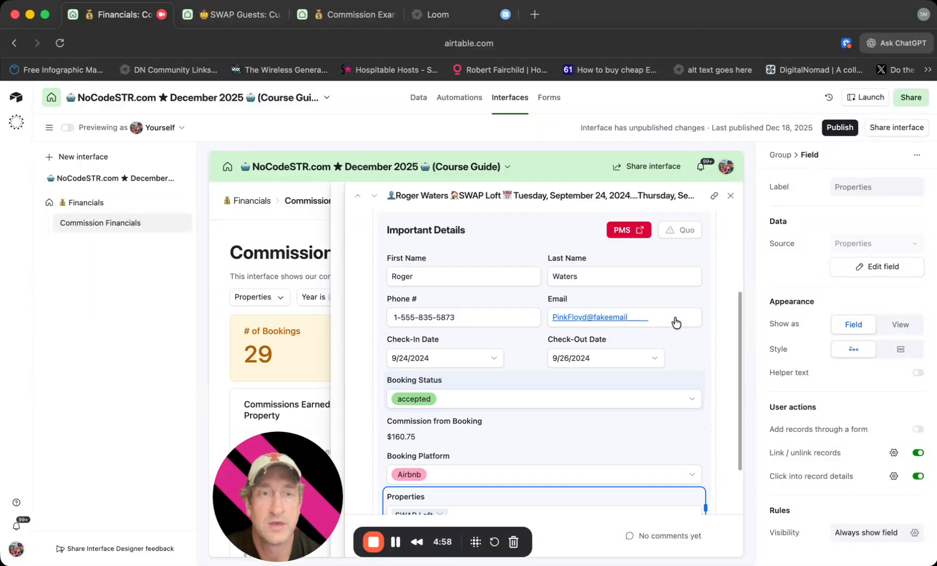
pyautogui.moveTo(441, 303); pyautogui.dragTo(700, 311)
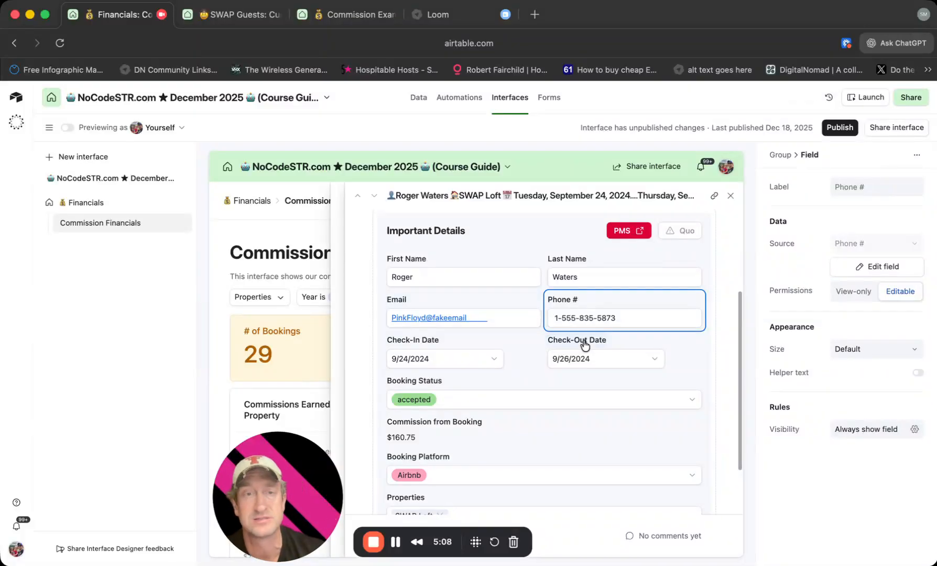
pyautogui.scroll(3, 584, 341)
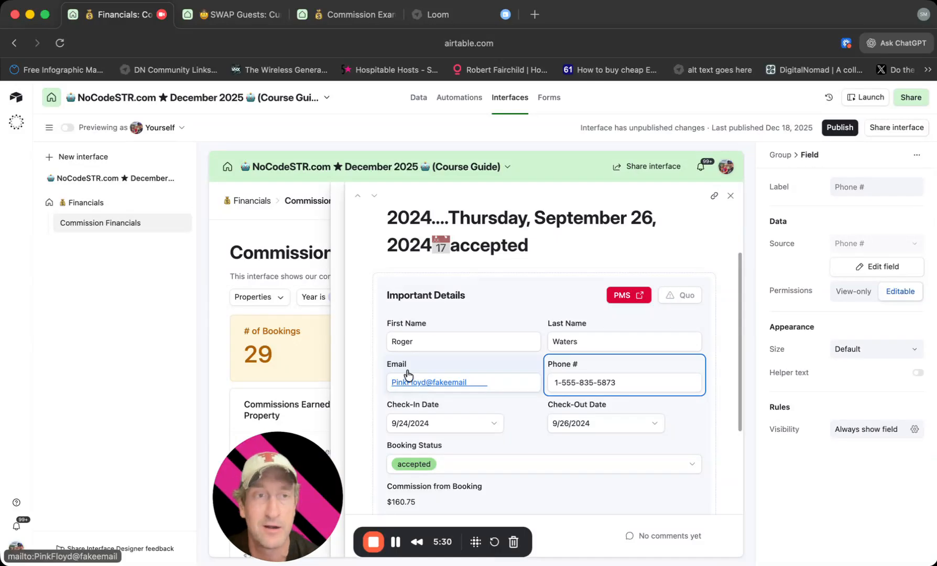
pyautogui.click(731, 197)
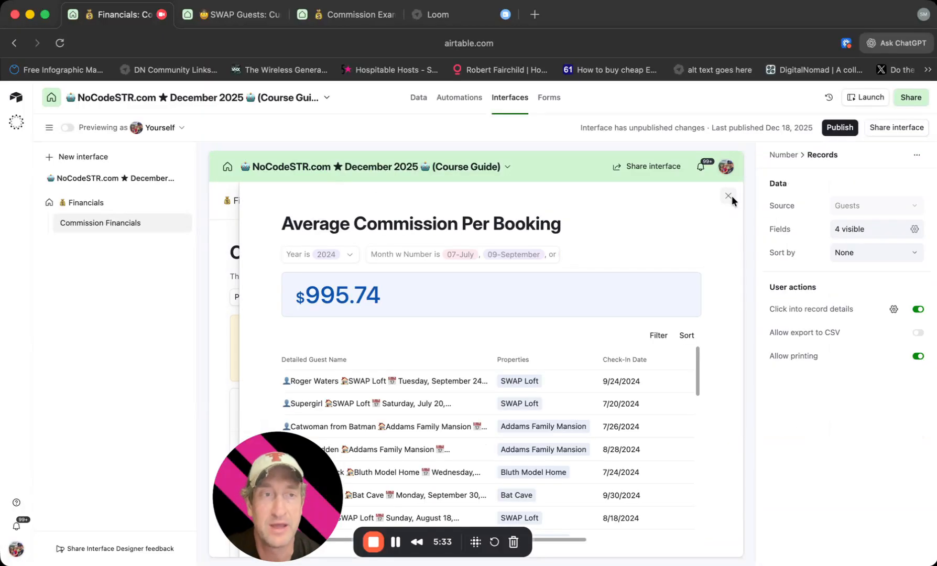
pyautogui.click(729, 196)
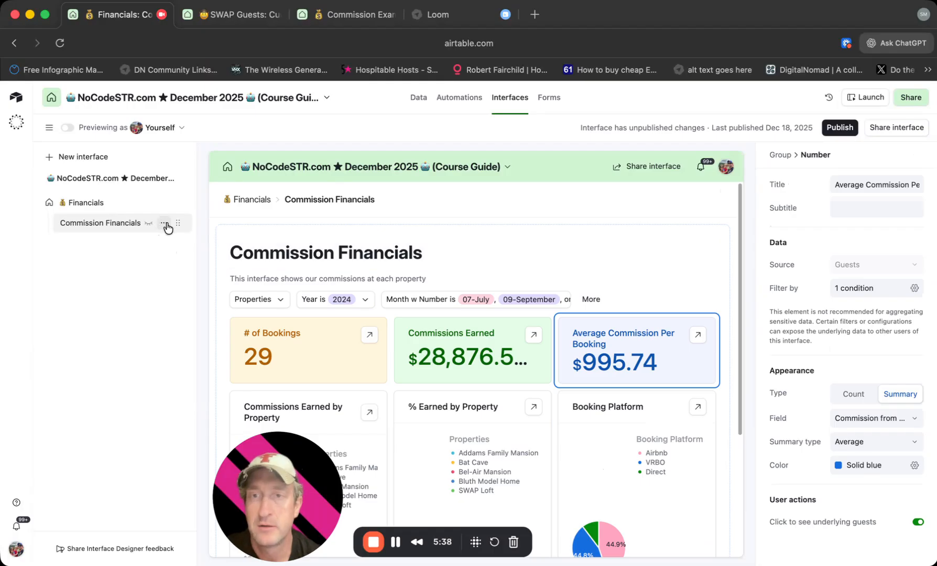
# Duplicate the Commission Financials page within the Financials interface.
pyautogui.click(167, 224)
pyautogui.click(203, 293)
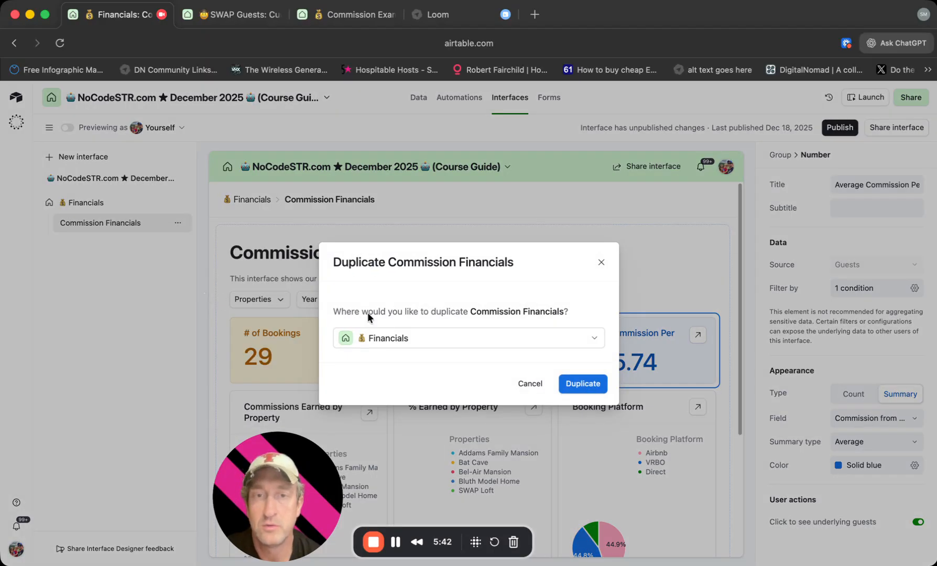
pyautogui.click(582, 383)
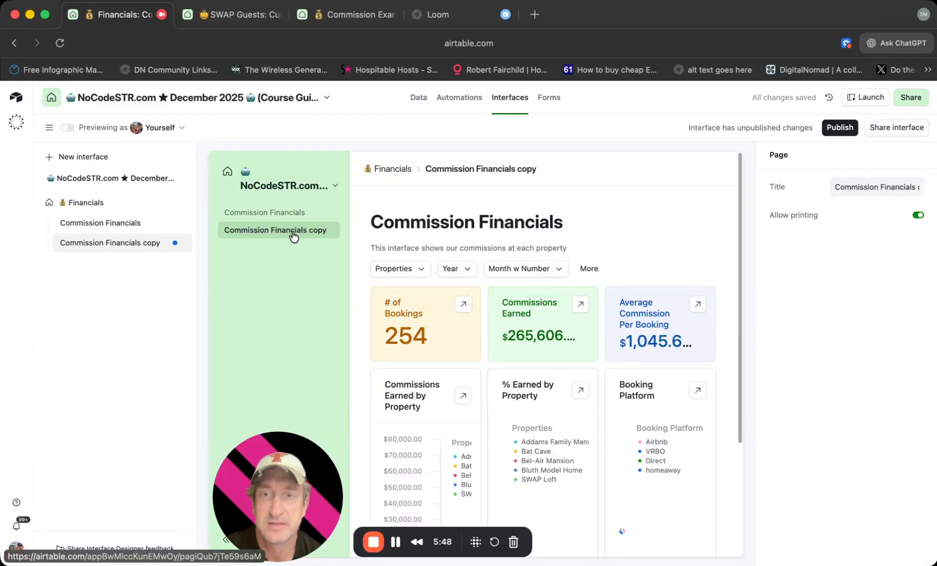
# Rename the duplicated Commission Financials page as Revenue.
pyautogui.click(164, 243)
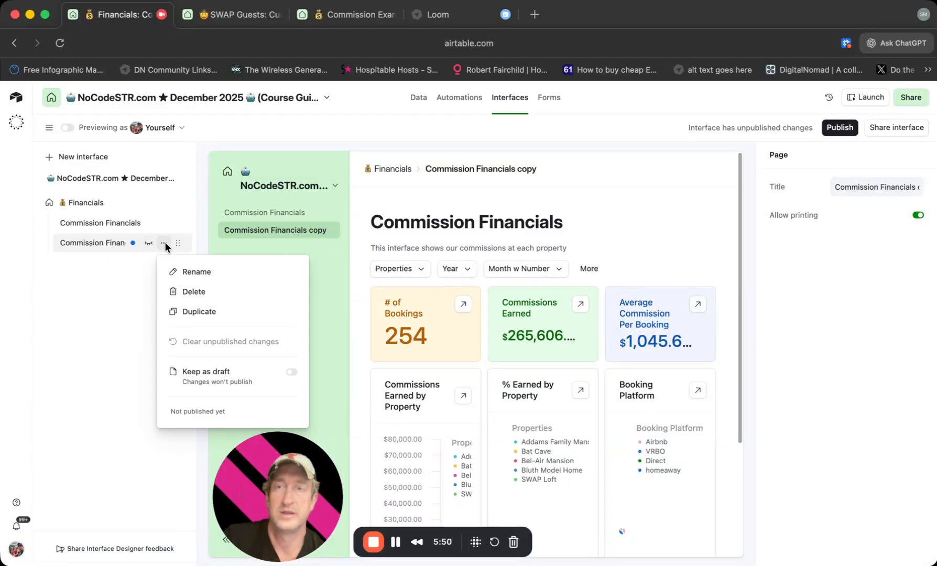
pyautogui.click(183, 271)
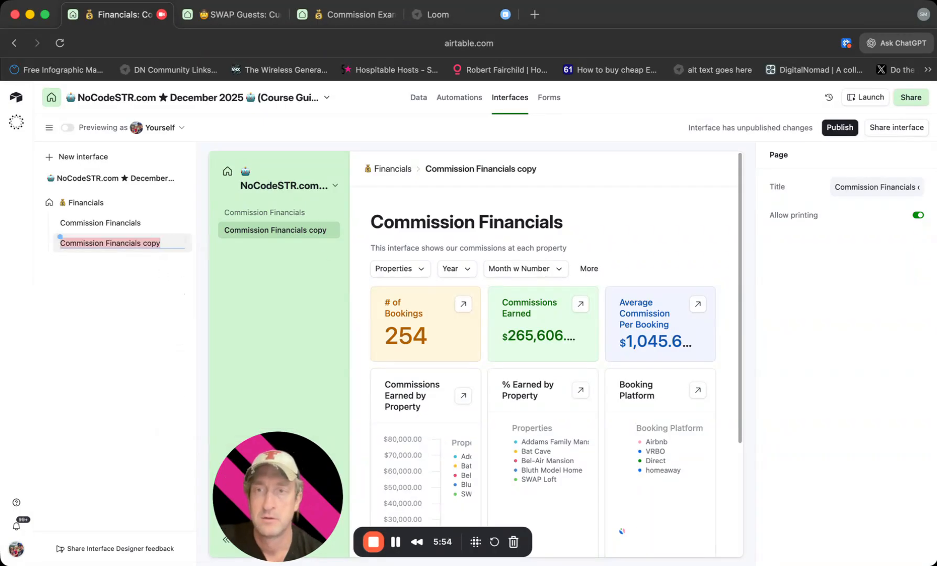
pyautogui.write('Revenue')
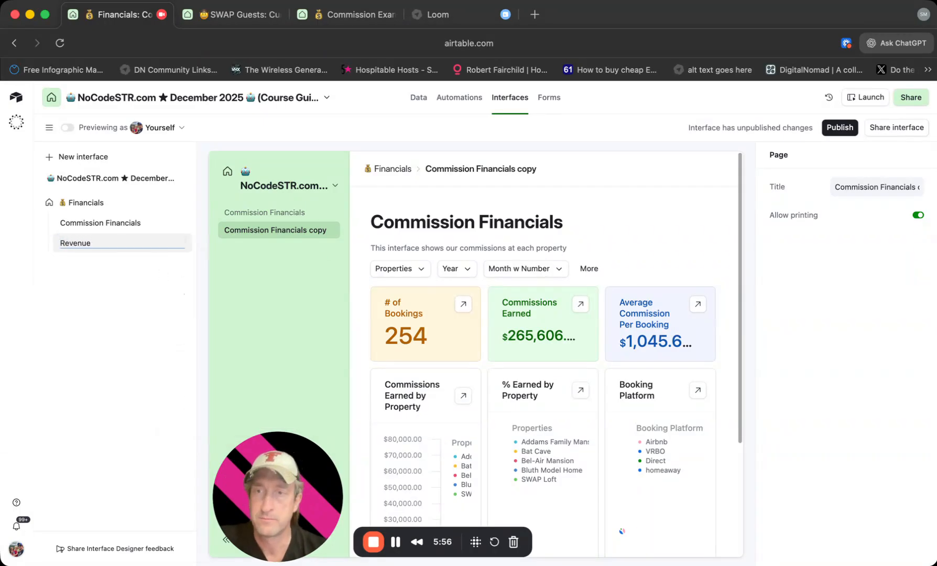
pyautogui.press('Return')
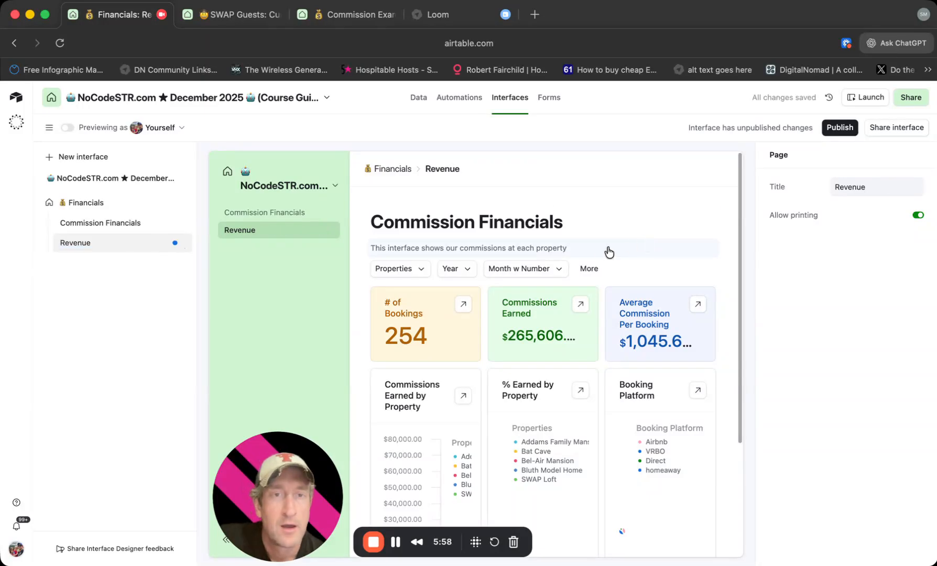
# Change the Revenue page's main heading to Revenue Financials by replacing the word Commission.
pyautogui.click(515, 235)
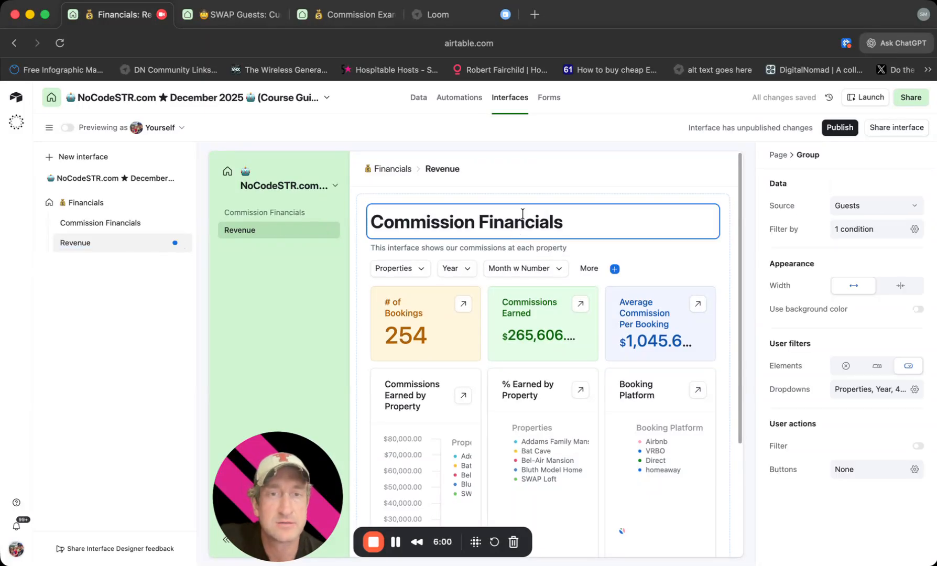
pyautogui.moveTo(471, 227); pyautogui.dragTo(352, 230)
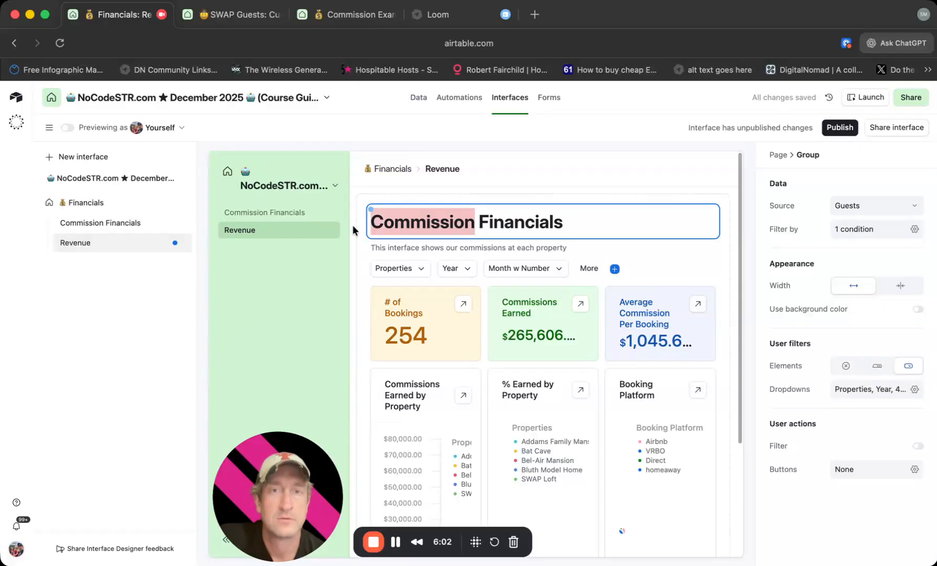
pyautogui.click(351, 230)
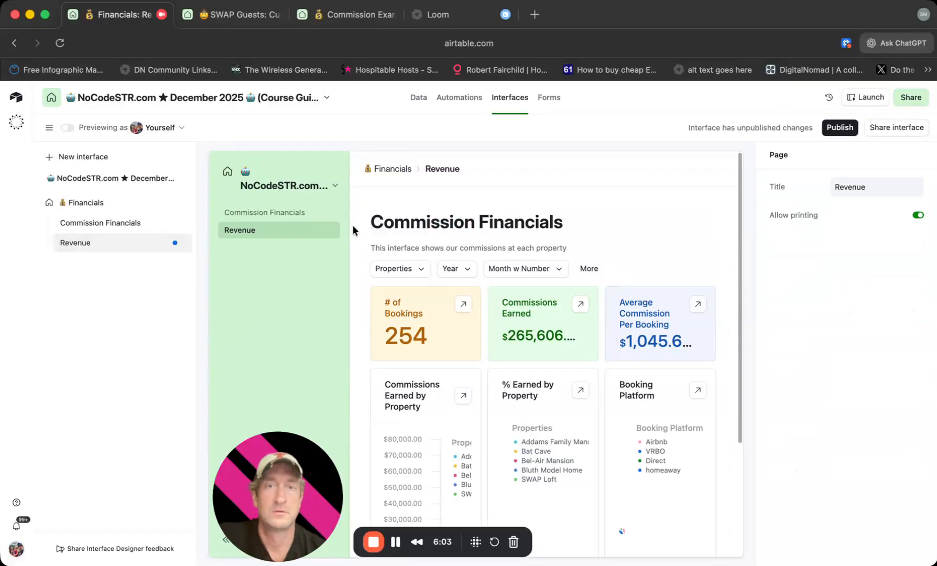
pyautogui.click(461, 222)
pyautogui.moveTo(476, 226); pyautogui.dragTo(365, 226)
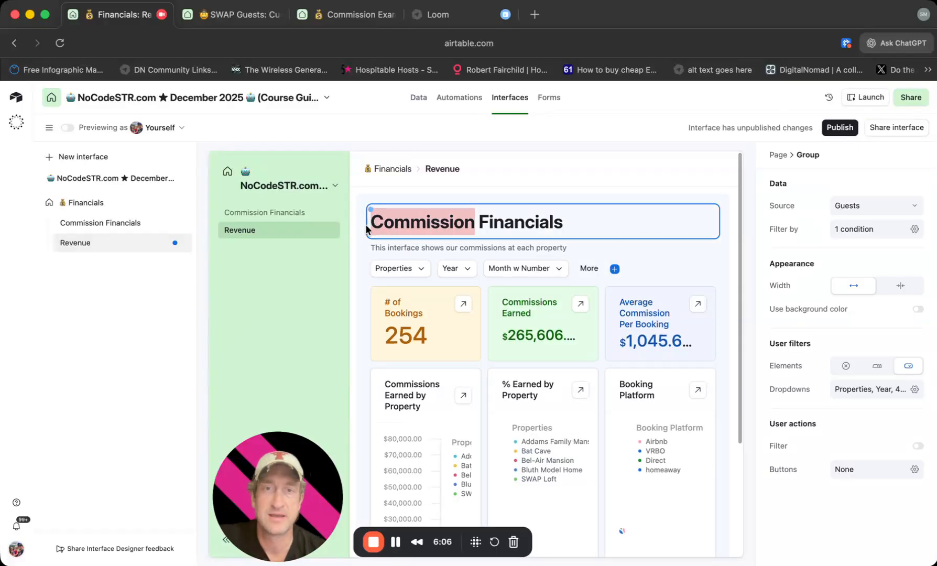
pyautogui.click(366, 229)
pyautogui.doubleClick(399, 221)
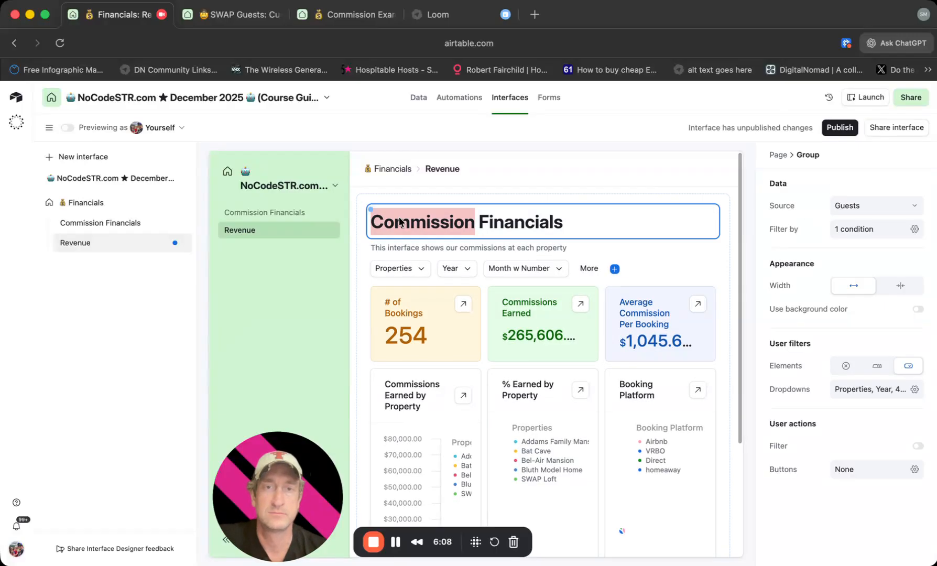
pyautogui.write('Revv')
pyautogui.press('BackSpace')
pyautogui.write('enue')
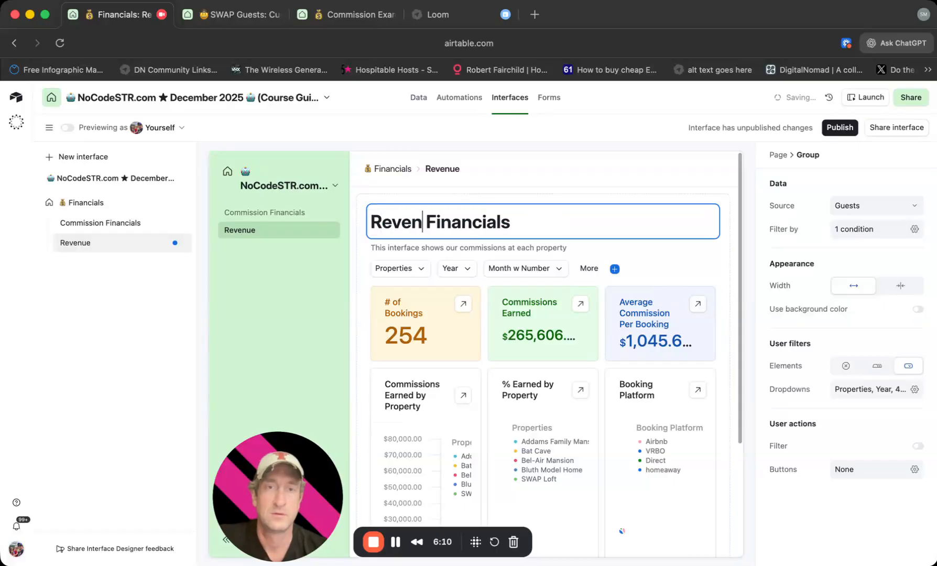
pyautogui.click(470, 247)
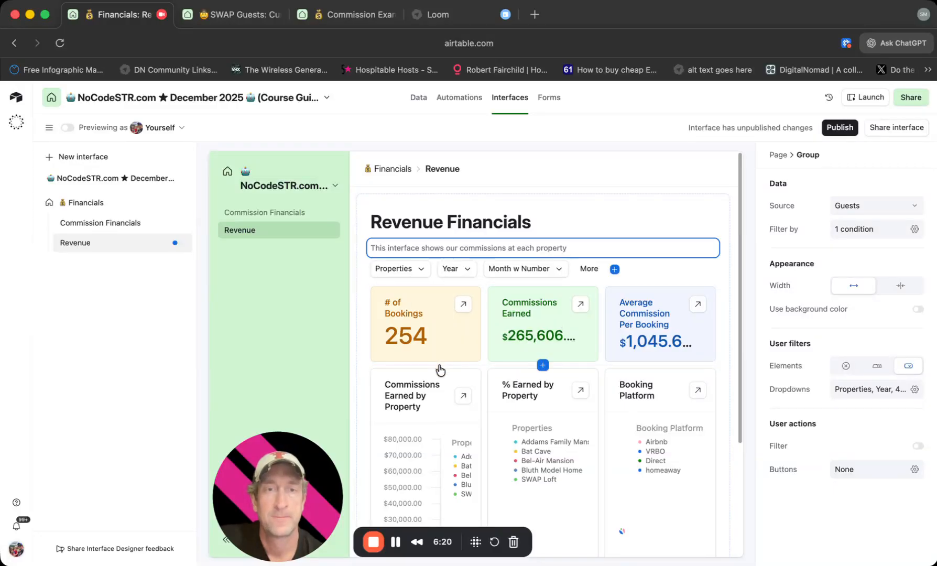
# Retitle the Commissions Earned number element as Revenue and summarise the Payout minus Cleaning Fee field in it.
pyautogui.click(570, 338)
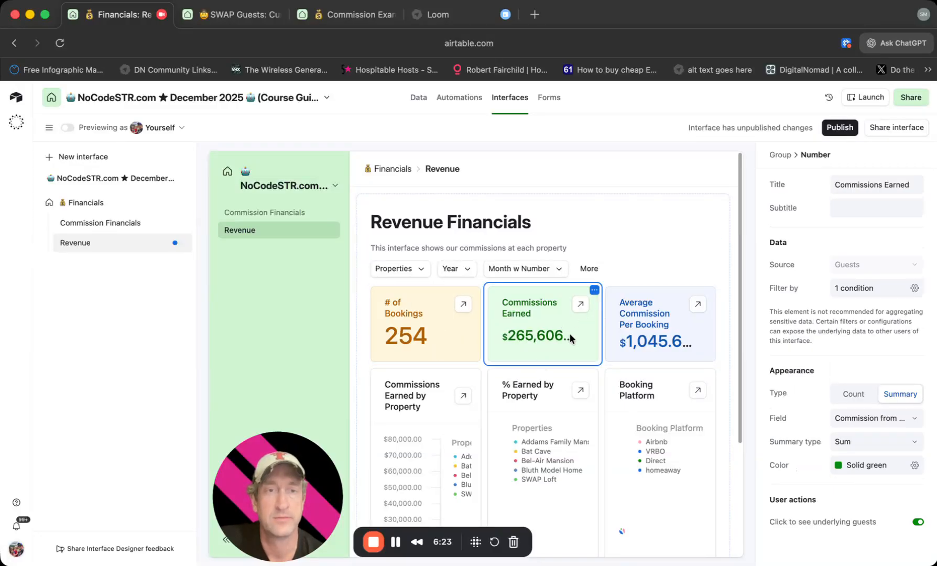
pyautogui.tripleClick(883, 181)
pyautogui.write('Revenue')
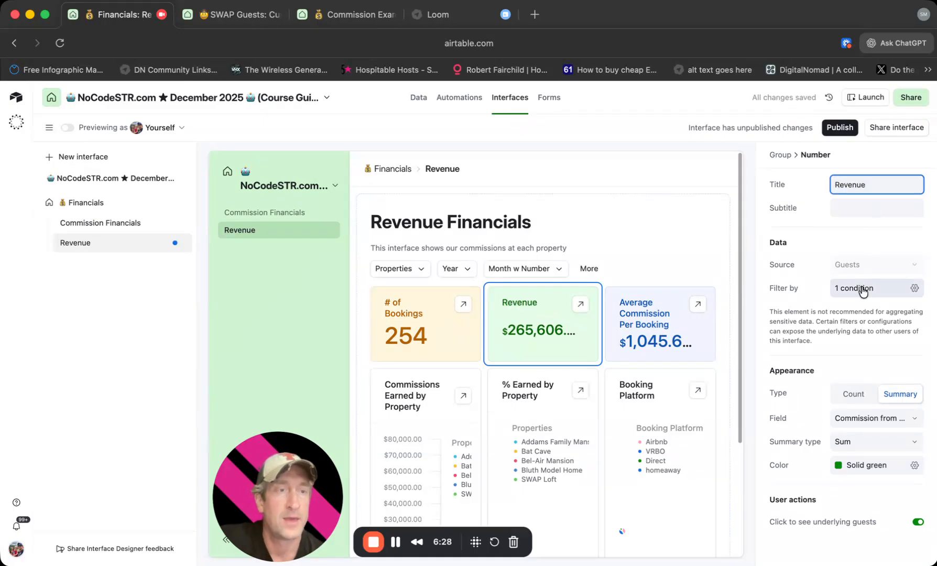
pyautogui.click(848, 416)
pyautogui.write('payout')
pyautogui.click(779, 307)
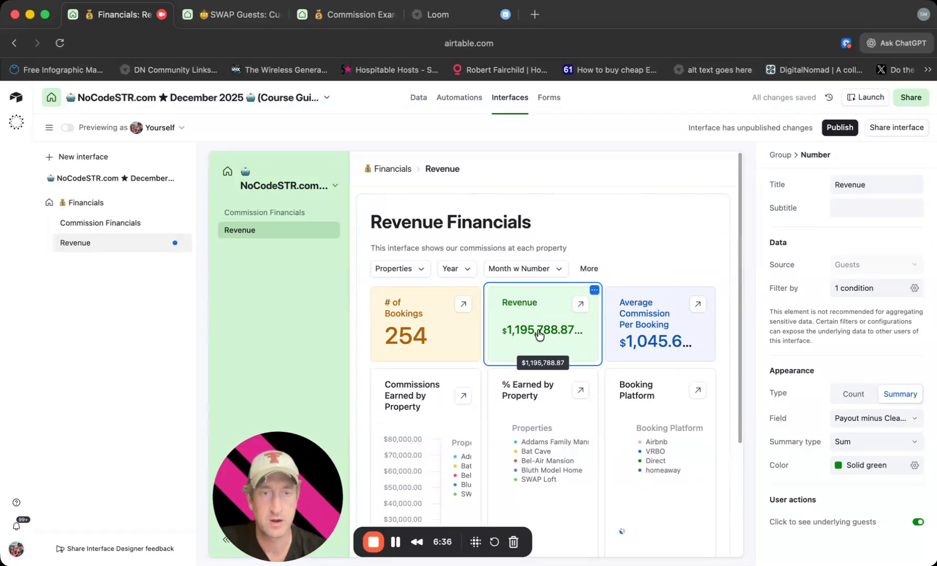
# Switch the summarised field of the Average Commission Per Booking number to Payout minus Cleaning Fee.
pyautogui.click(634, 331)
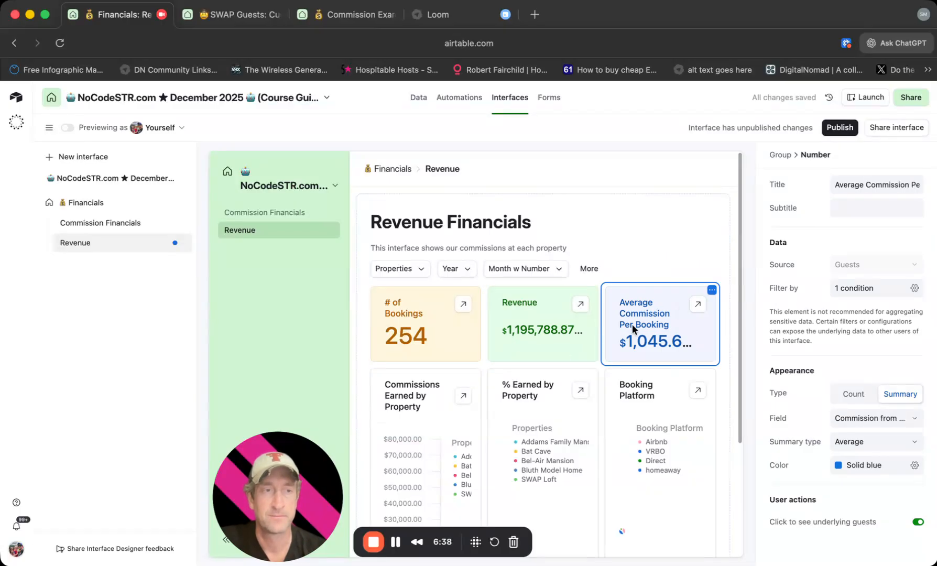
pyautogui.click(842, 422)
pyautogui.write('payout')
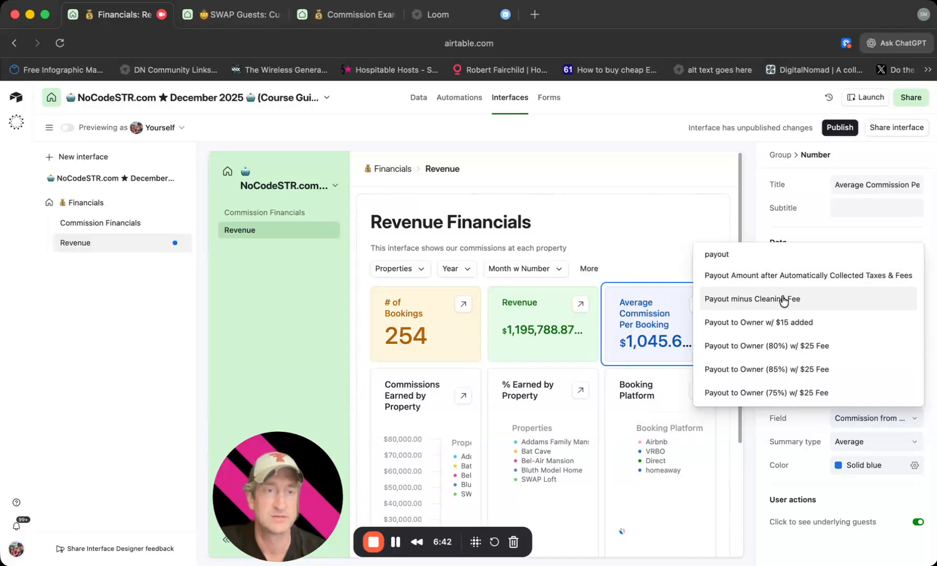
pyautogui.click(780, 299)
# Rearrange the number elements in one row so Average Commission Per Booking sits between # of Bookings and Revenue.
pyautogui.moveTo(661, 332); pyautogui.dragTo(488, 328)
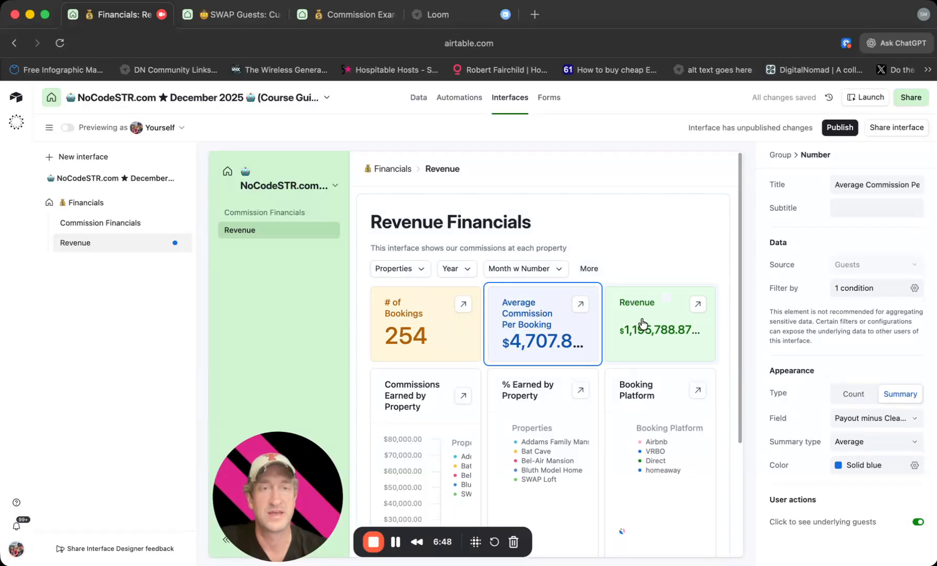
pyautogui.moveTo(643, 324); pyautogui.dragTo(640, 363)
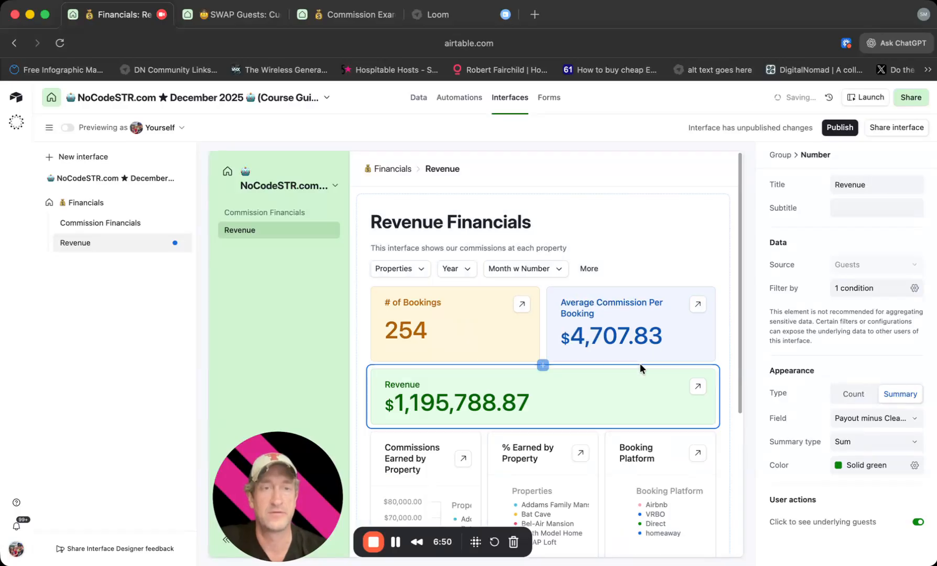
pyautogui.moveTo(637, 398); pyautogui.dragTo(707, 327)
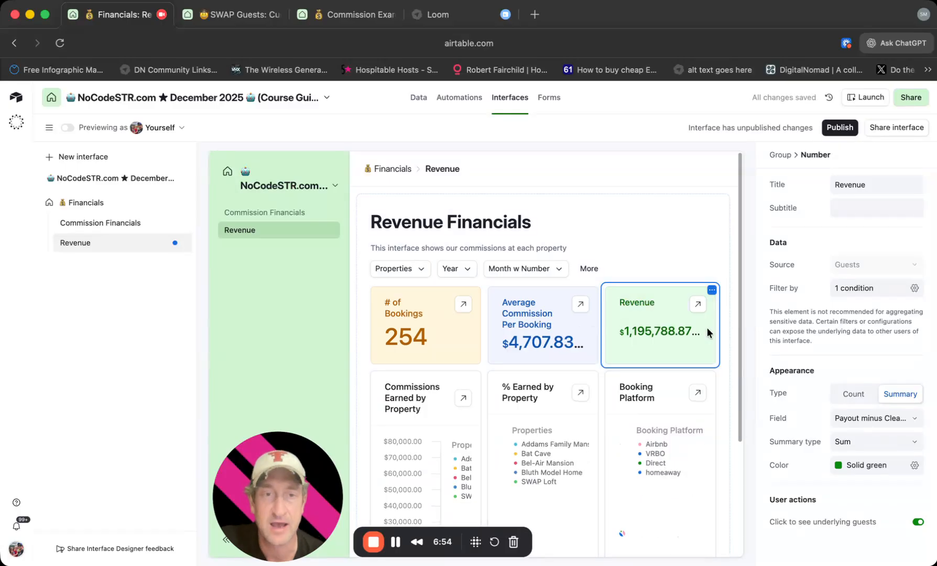
# Retitle the Commissions Earned by Property bar chart as Revenue by Property.
pyautogui.scroll(-4, 650, 360)
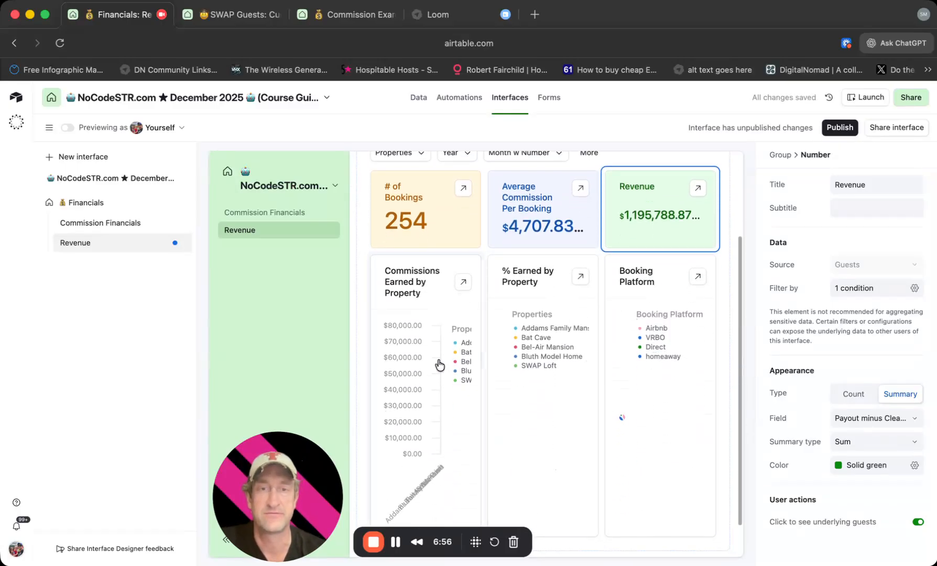
pyautogui.click(439, 364)
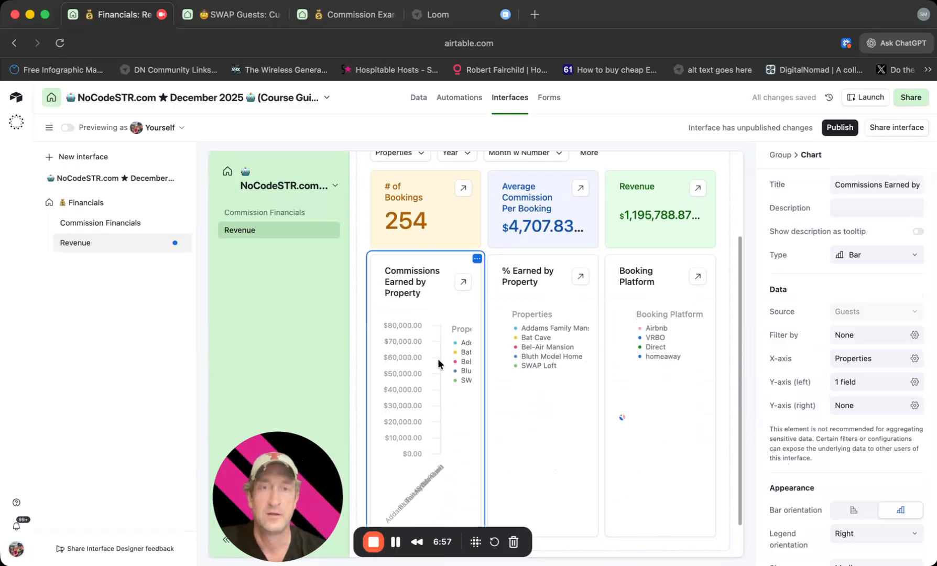
pyautogui.click(881, 184)
pyautogui.write('Revene')
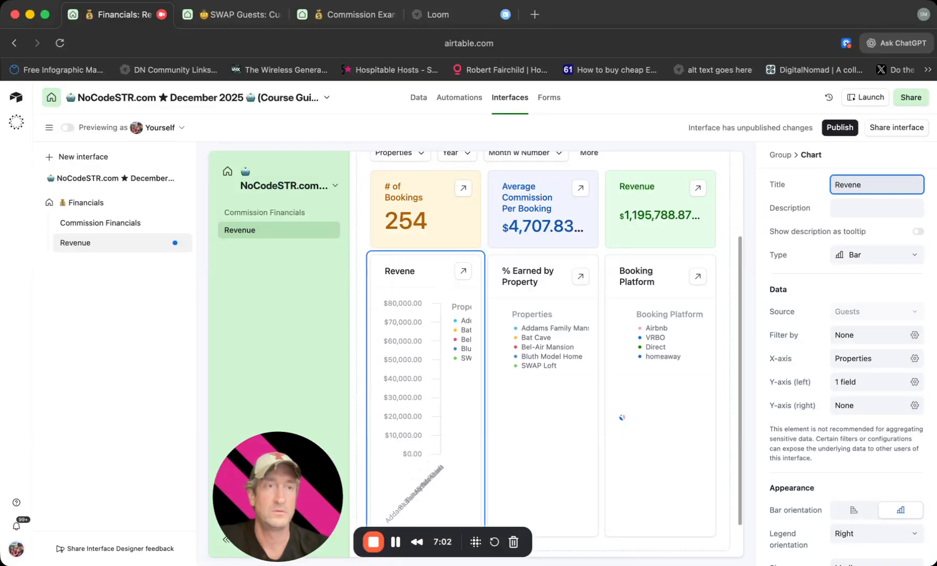
pyautogui.press('BackSpace')
pyautogui.write('ue by Property')
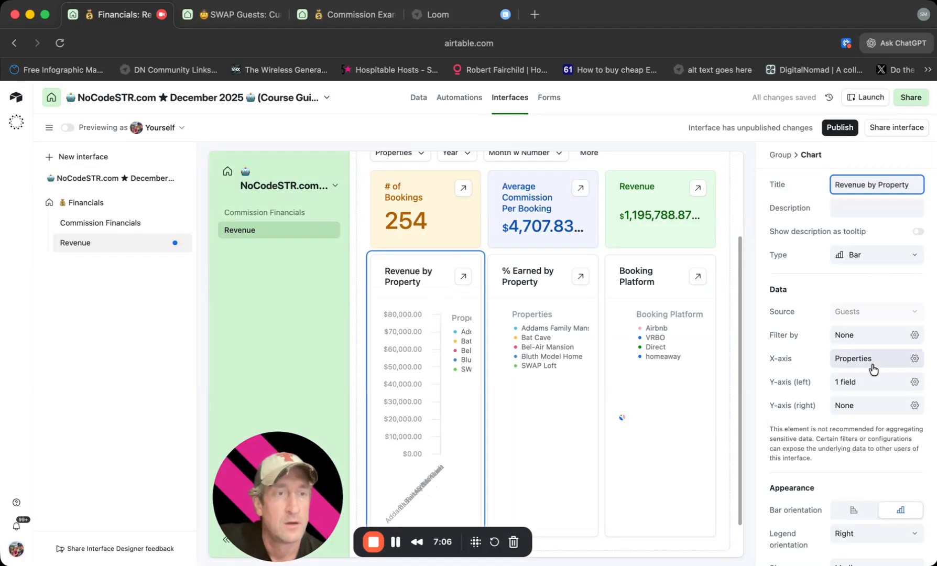
# Set the Revenue by Property chart's left Y-axis field to Payout minus Cleaning Fee, keeping the Sum aggregation.
pyautogui.scroll(-4, 877, 367)
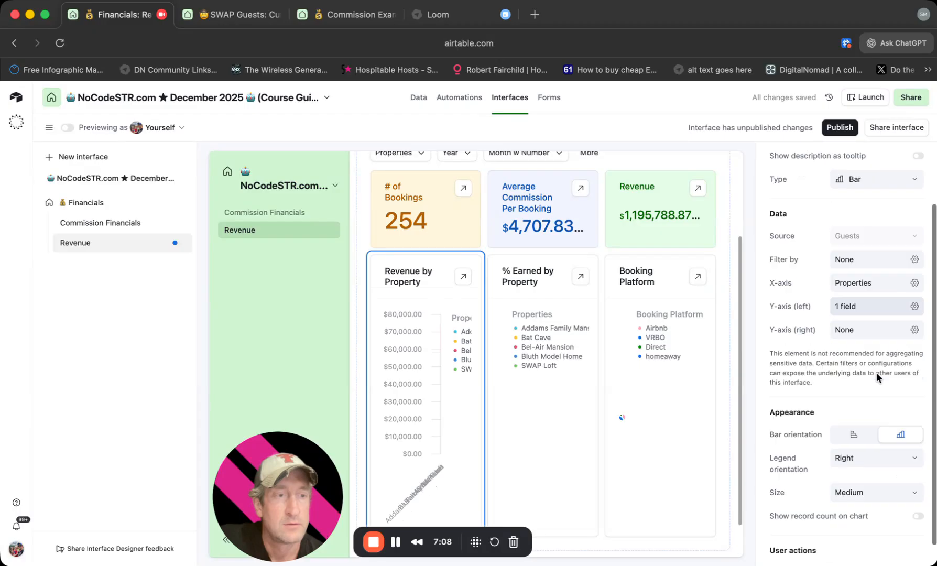
pyautogui.click(890, 259)
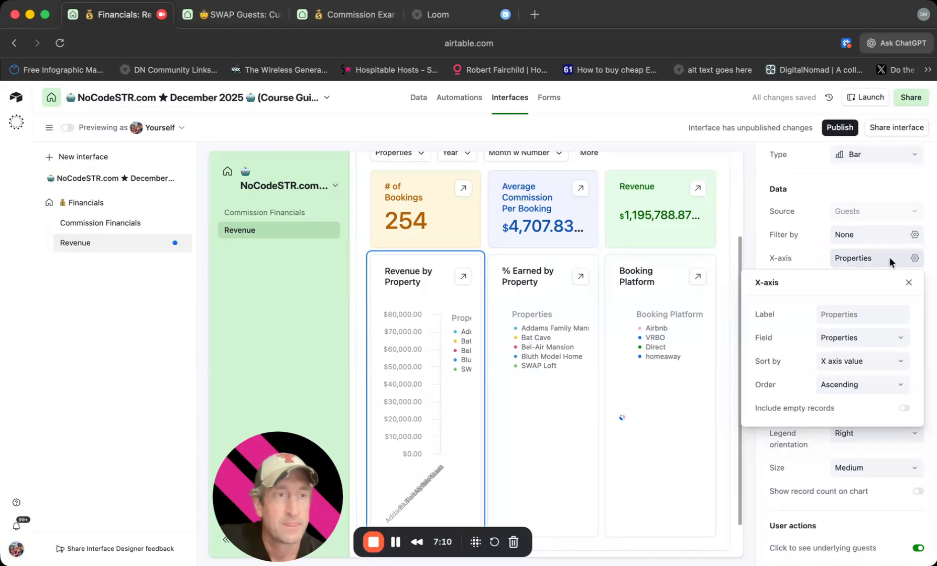
pyautogui.click(814, 234)
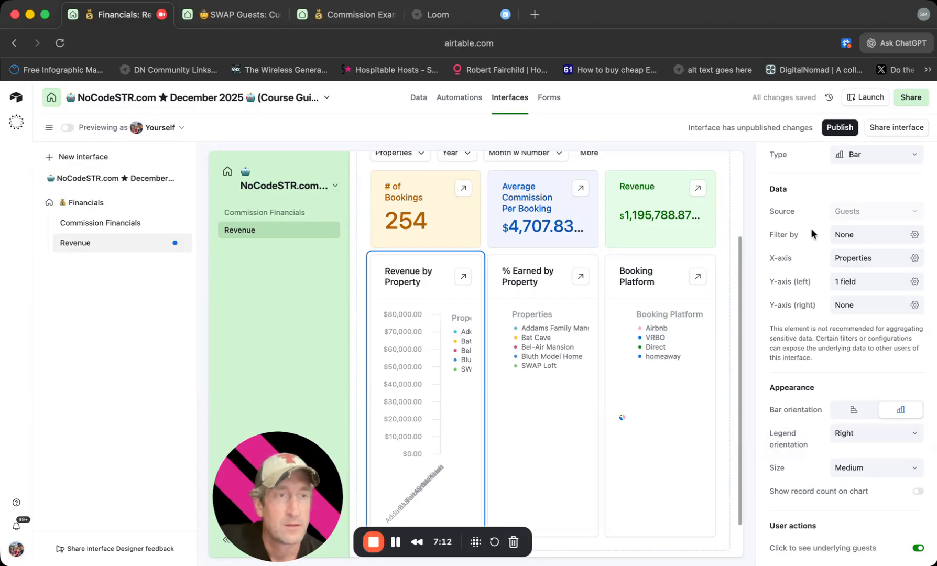
pyautogui.click(860, 282)
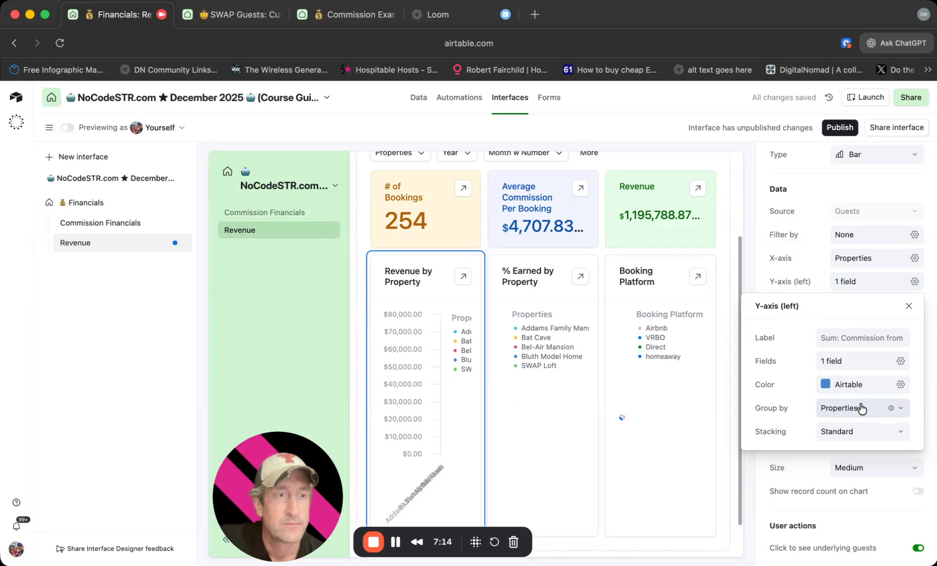
pyautogui.click(877, 338)
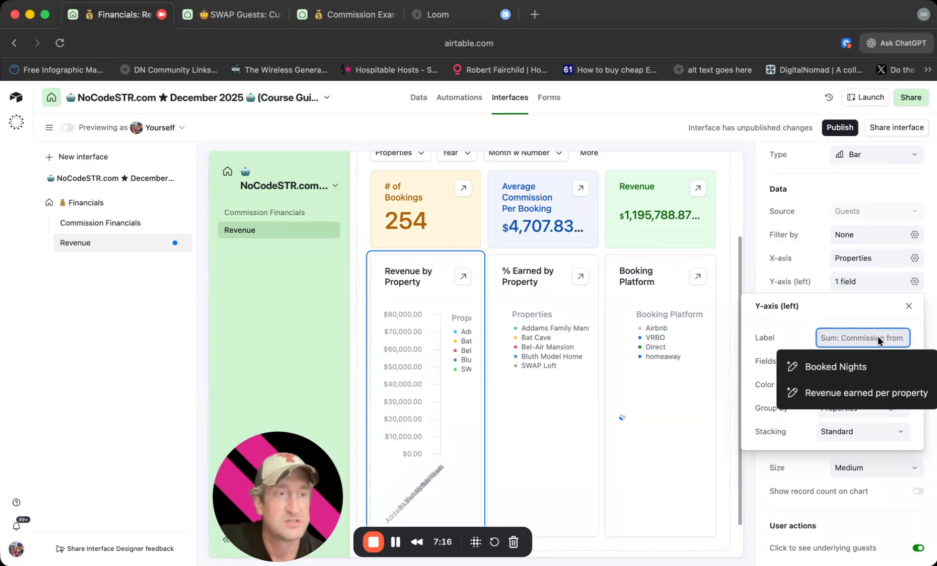
pyautogui.click(750, 333)
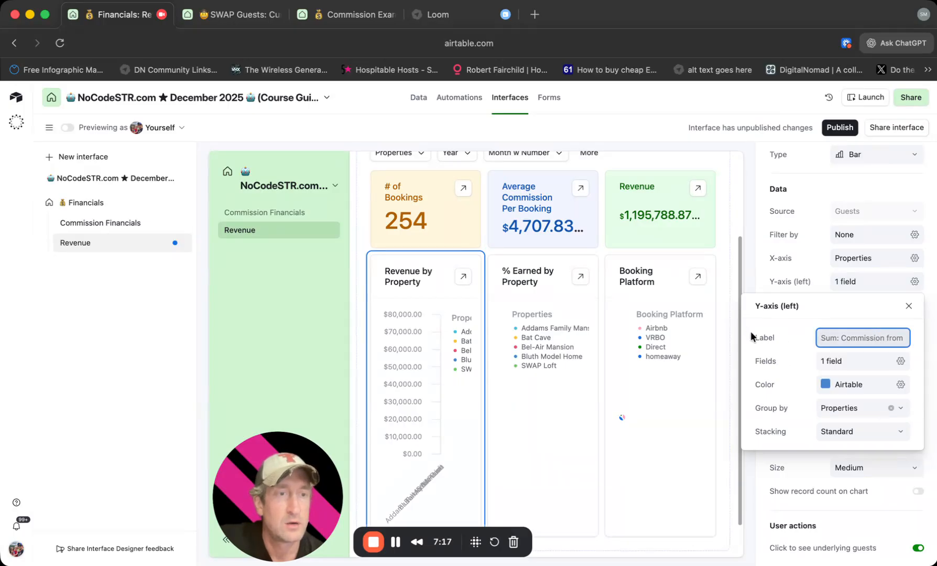
pyautogui.click(838, 360)
pyautogui.click(708, 419)
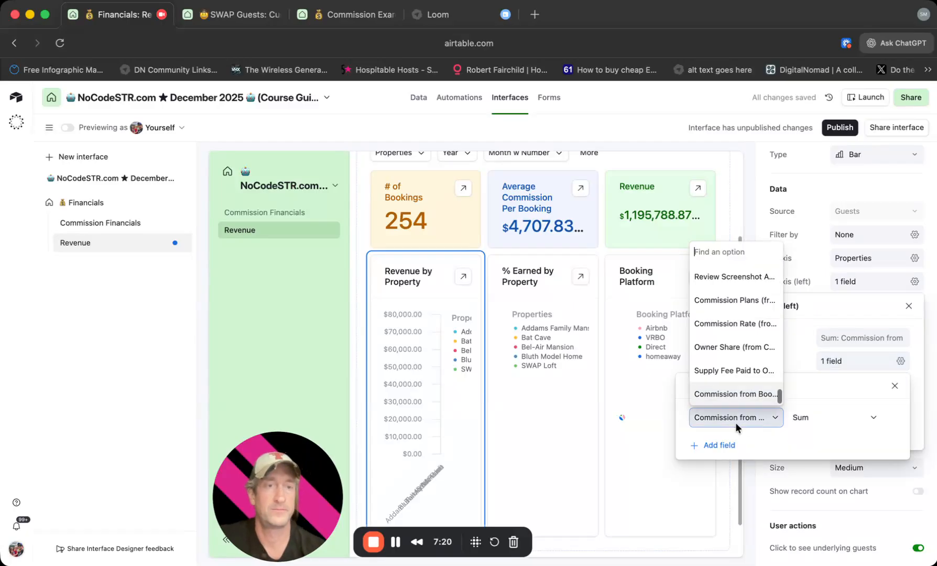
pyautogui.write('payout')
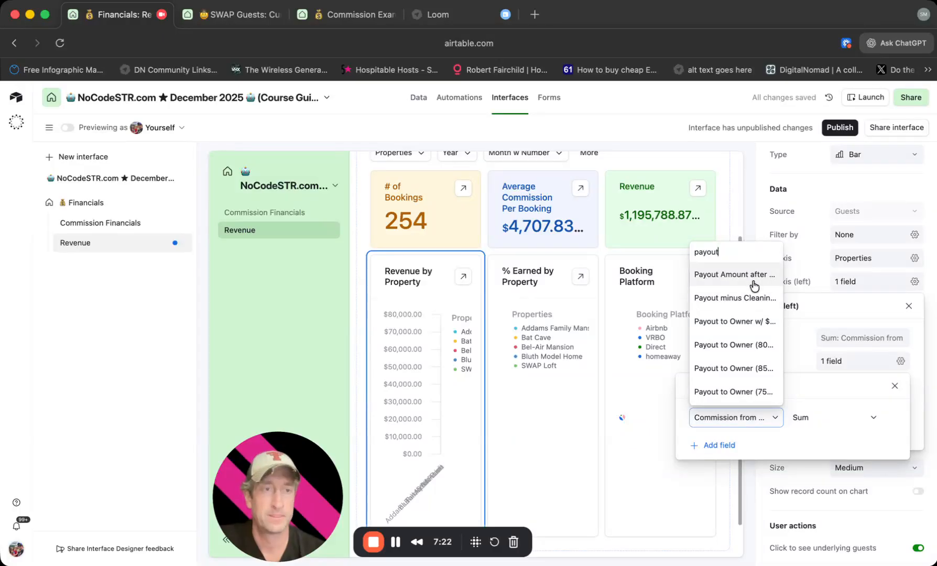
pyautogui.click(750, 300)
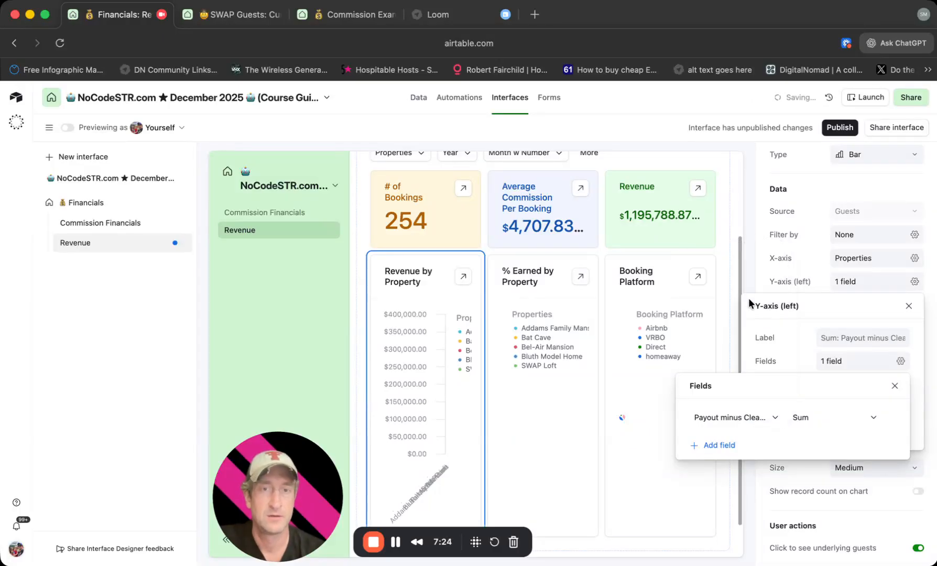
pyautogui.click(557, 416)
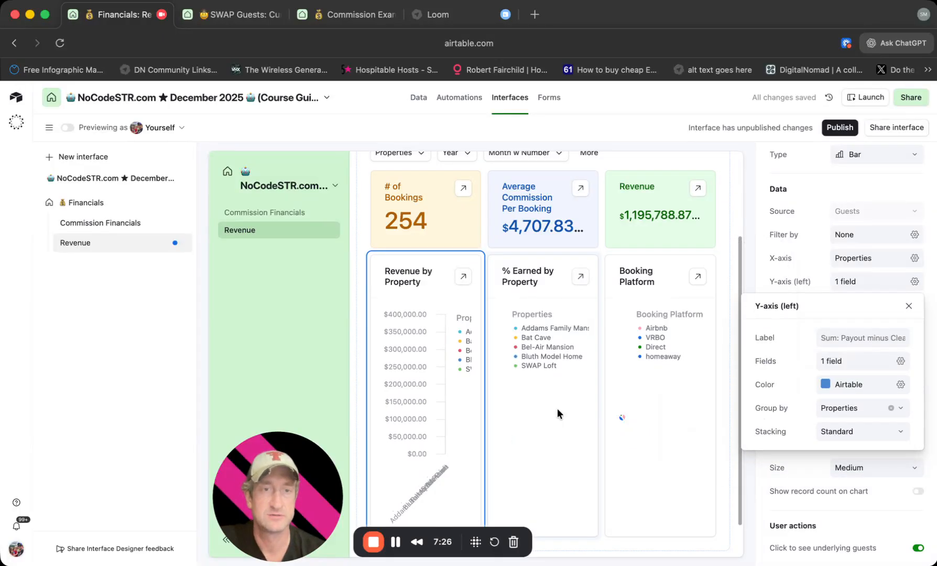
# Check the category settings of the % Earned by Property pie chart.
pyautogui.click(559, 412)
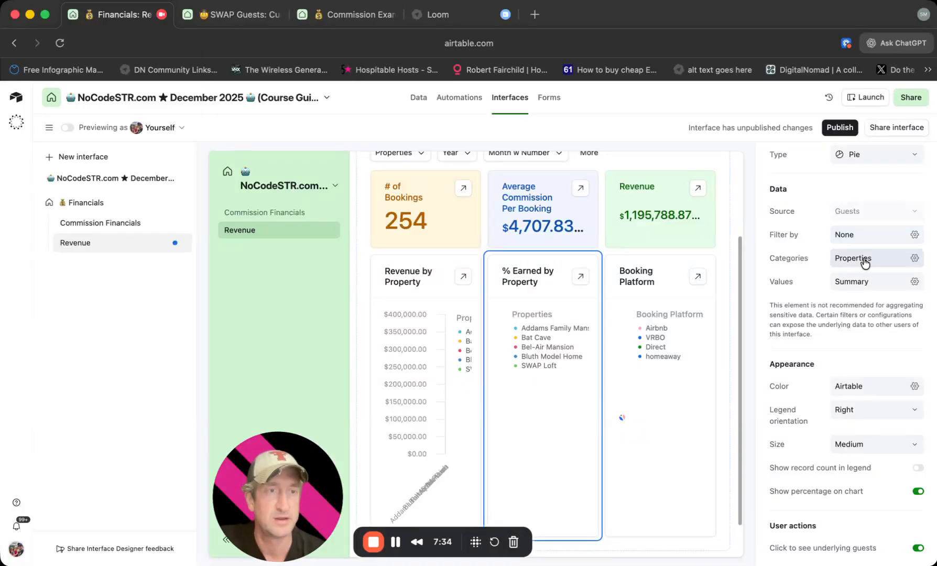
pyautogui.click(865, 260)
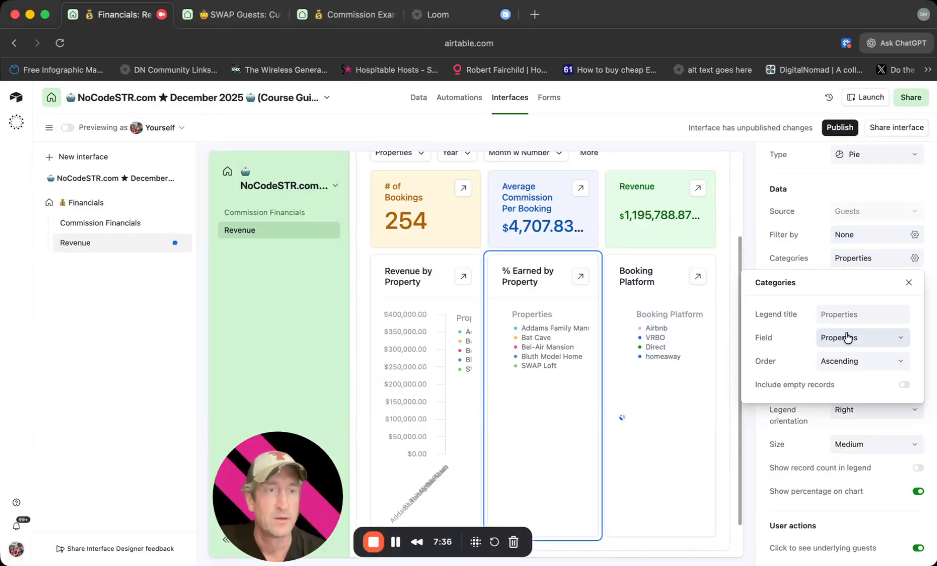
pyautogui.click(781, 236)
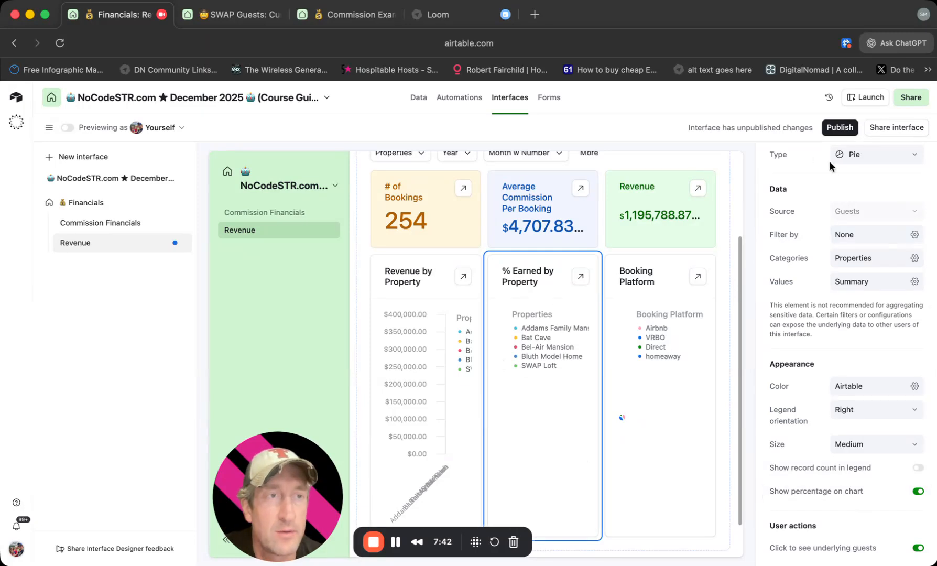
# Expand the Revenue number's underlying guest records and examine which columns the list shows.
pyautogui.click(700, 192)
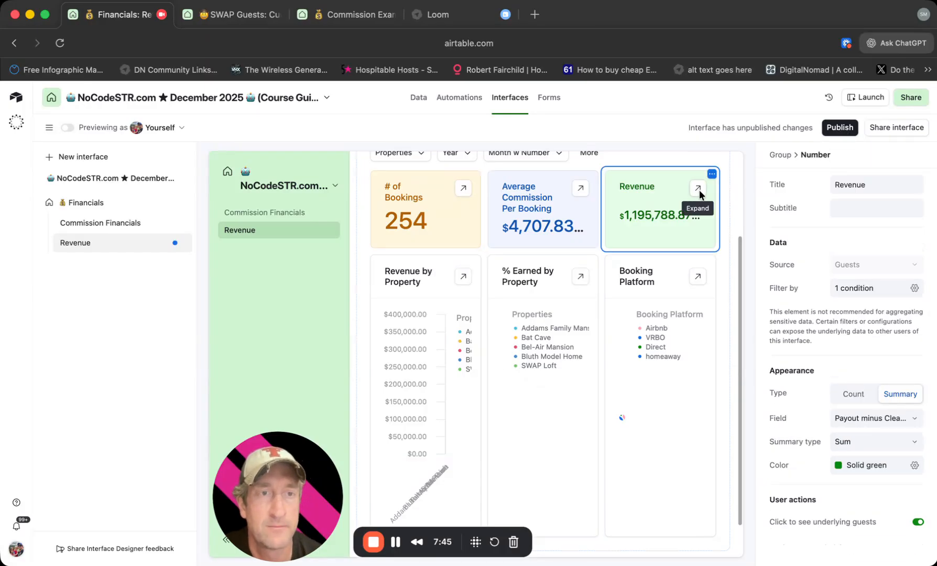
pyautogui.click(698, 189)
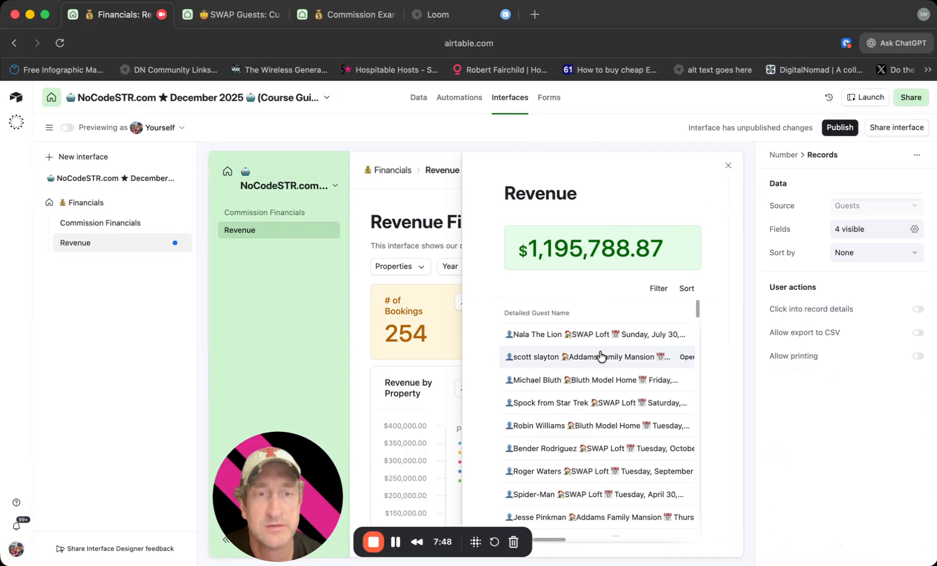
pyautogui.hscroll(5, 649, 357)
pyautogui.hscroll(1, 647, 361)
pyautogui.hscroll(-1, 648, 361)
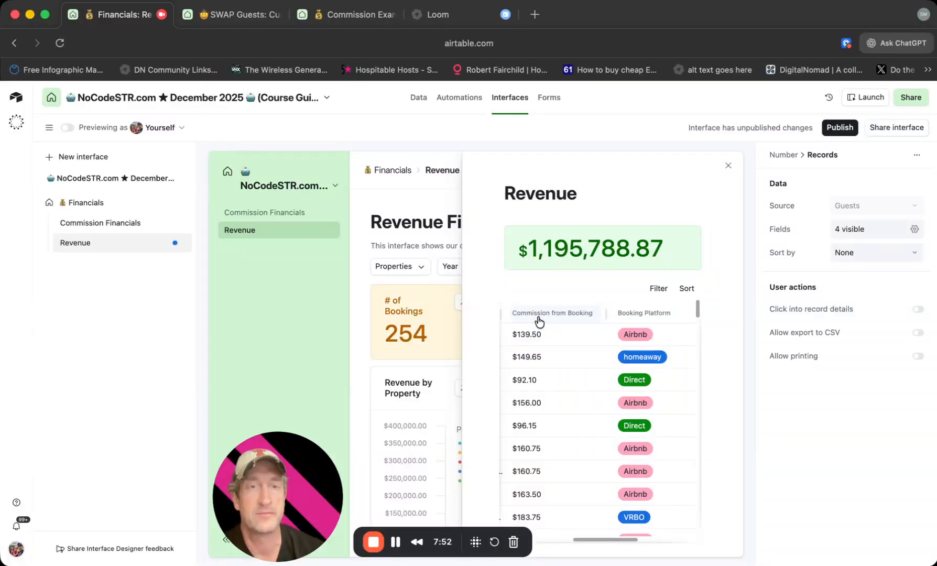
# Add the hidden Payout minus Cleaning Fee field as a column in the Revenue number's expanded guest records list.
pyautogui.click(595, 314)
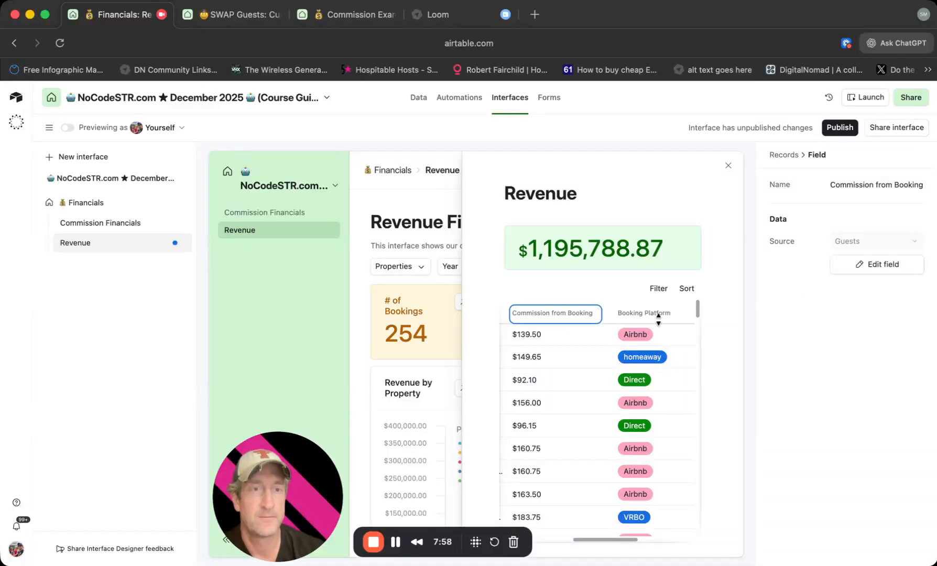
pyautogui.hscroll(3, 657, 319)
pyautogui.click(670, 314)
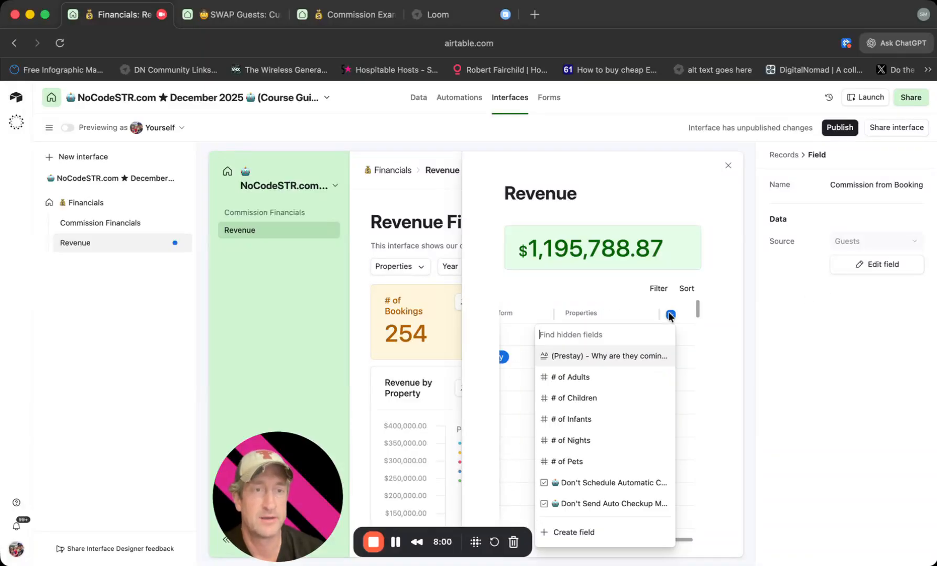
pyautogui.write('payout')
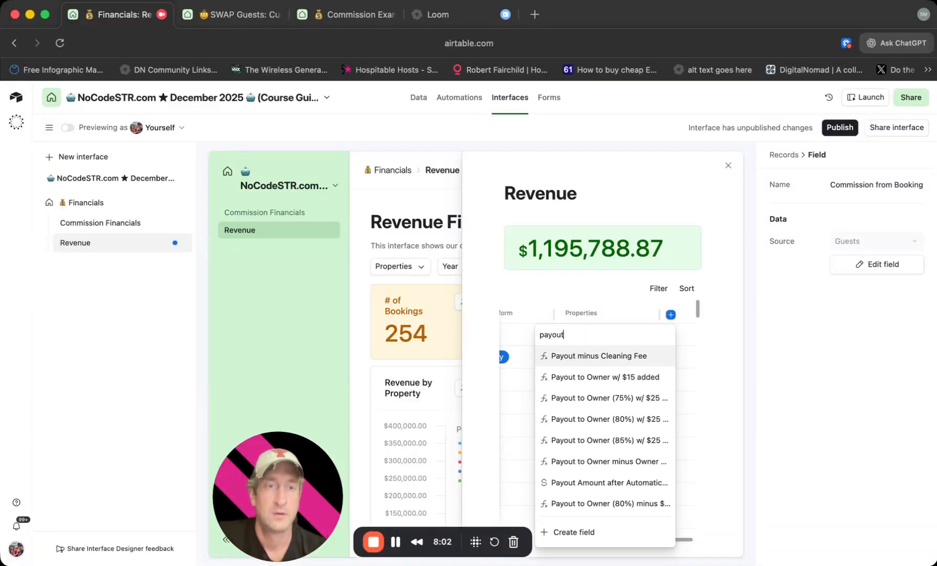
pyautogui.click(624, 354)
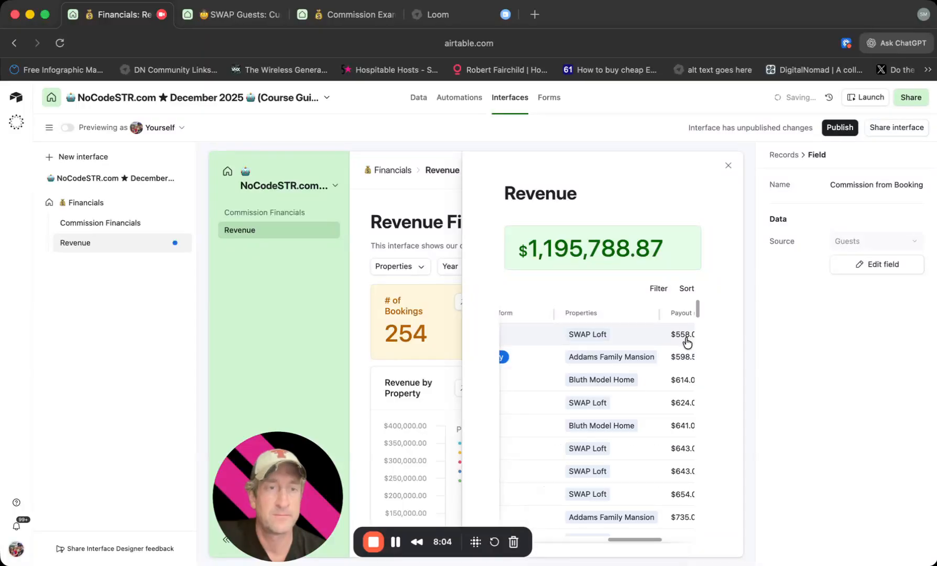
pyautogui.click(505, 315)
pyautogui.hscroll(5, 524, 341)
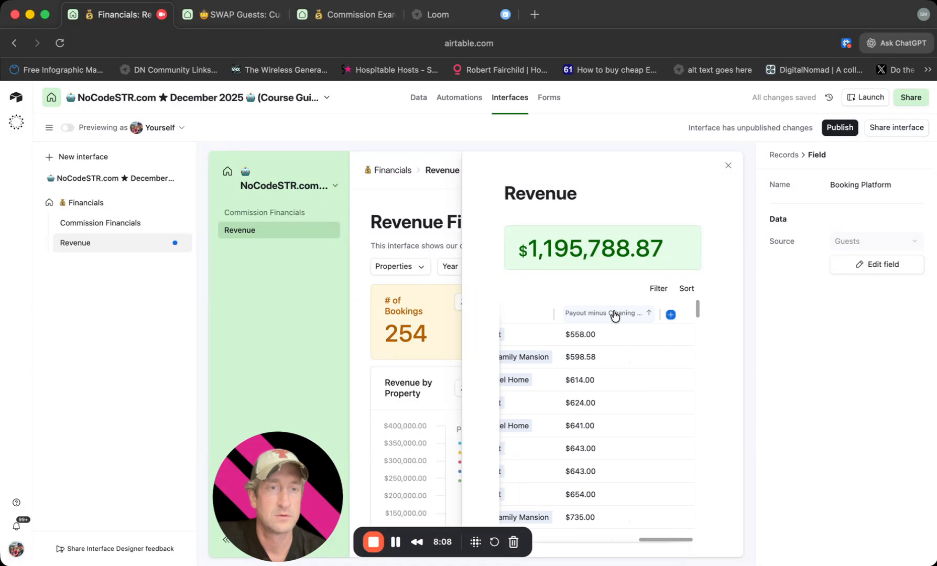
pyautogui.click(600, 313)
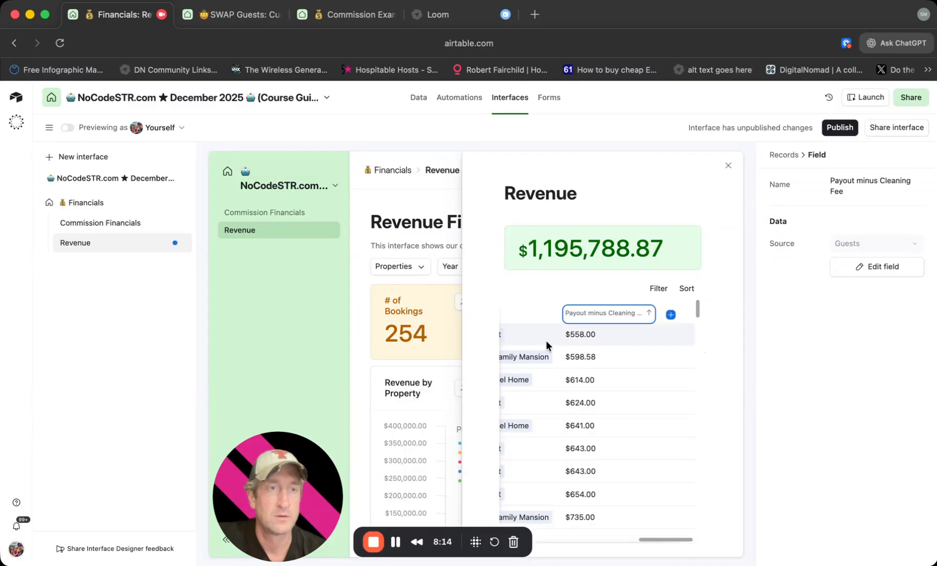
# Allow users to open record details from the Revenue list with the Guest Detail layout, and close the opened record.
pyautogui.click(644, 397)
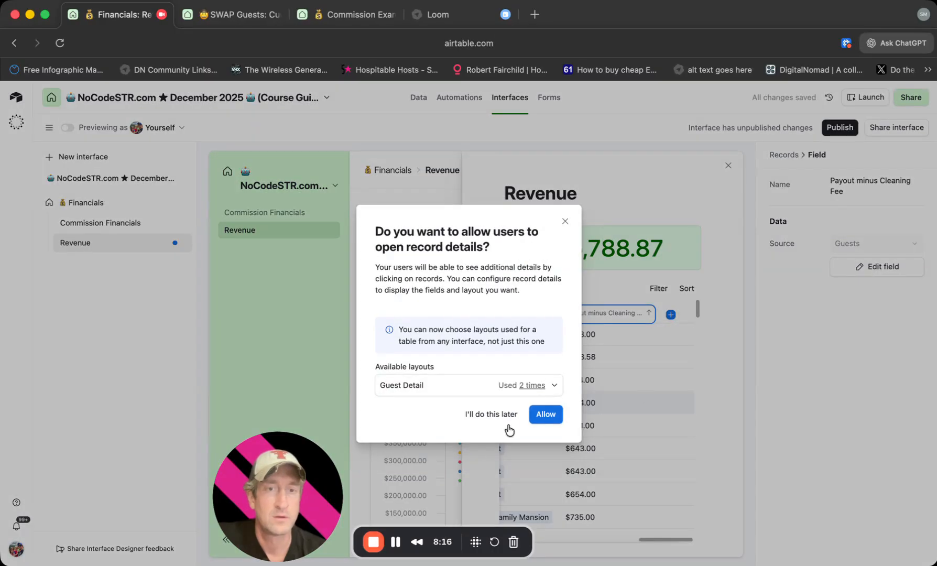
pyautogui.click(545, 414)
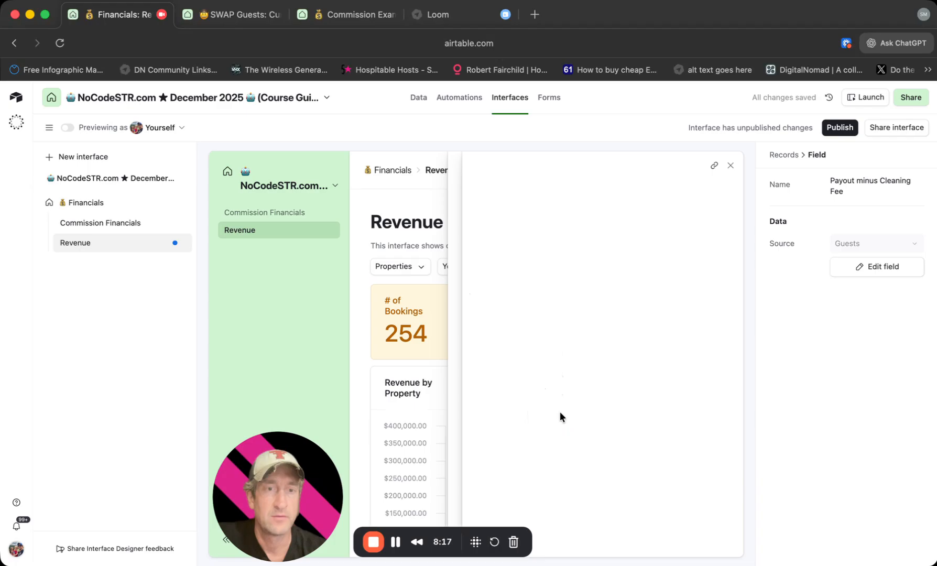
pyautogui.click(731, 168)
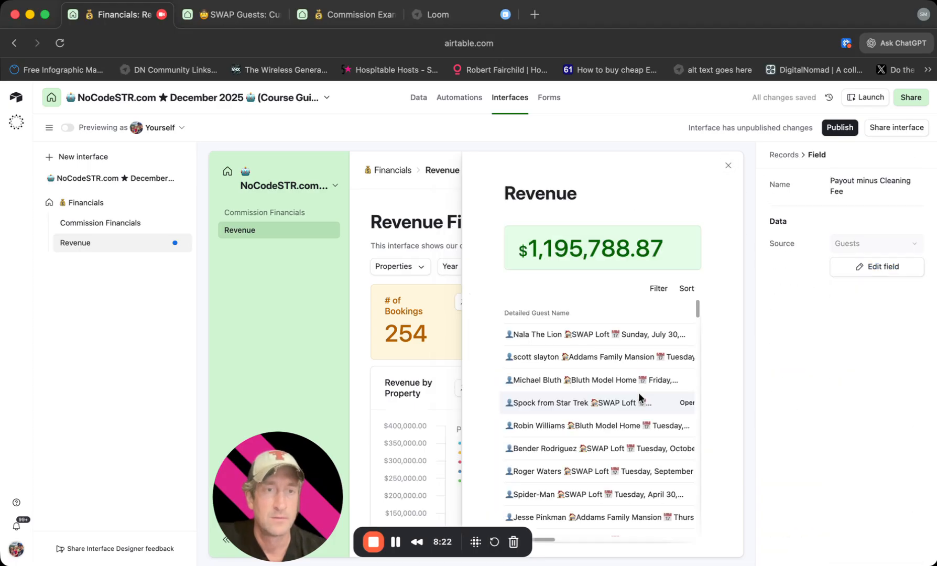
# Reorder the Revenue list's visible fields so Payout minus Cleaning Fee comes directly after Detailed Guest Name.
pyautogui.click(619, 312)
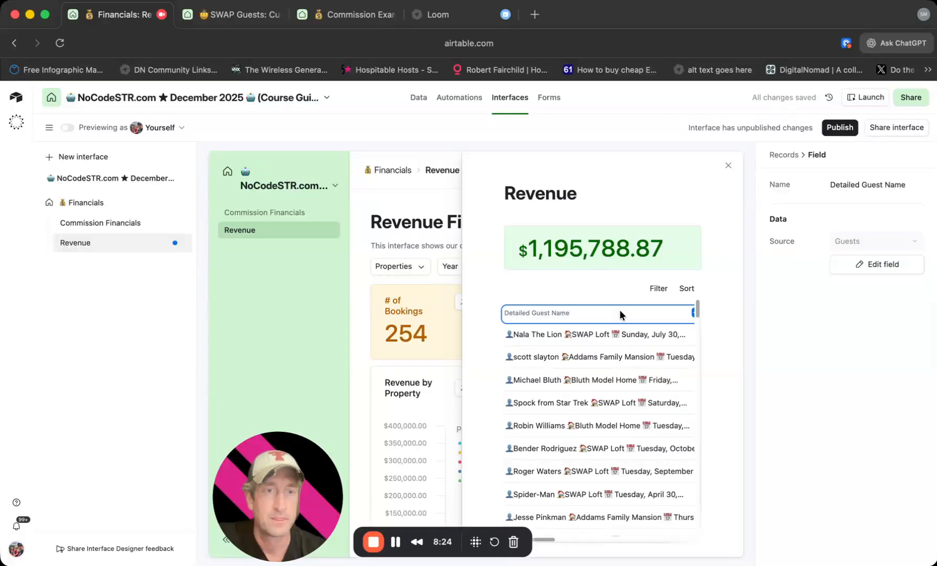
pyautogui.click(792, 154)
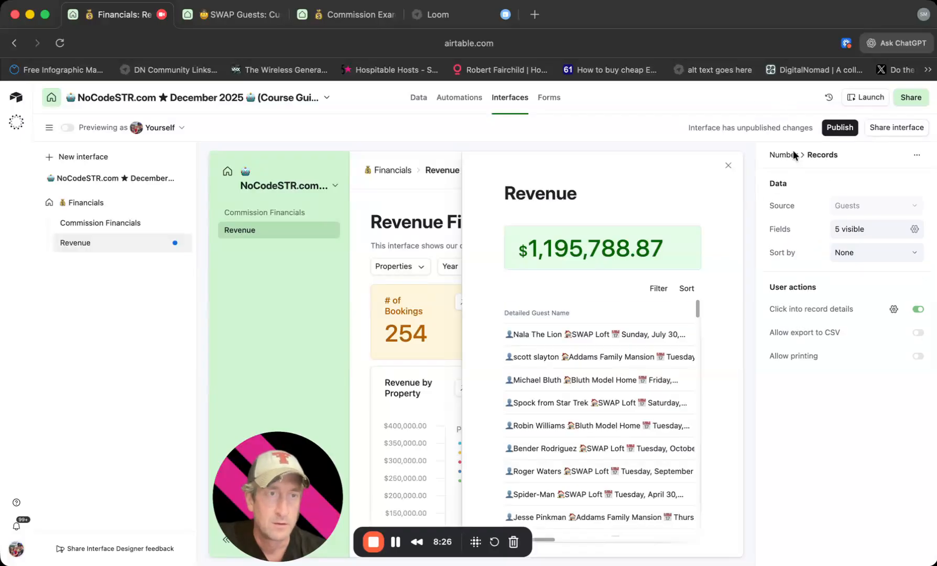
pyautogui.click(878, 225)
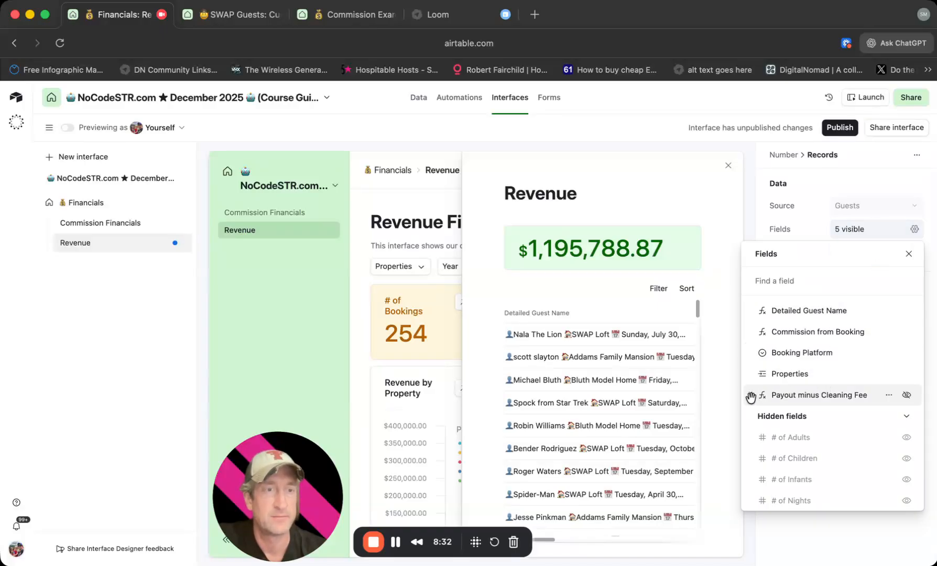
pyautogui.moveTo(752, 355); pyautogui.dragTo(752, 328)
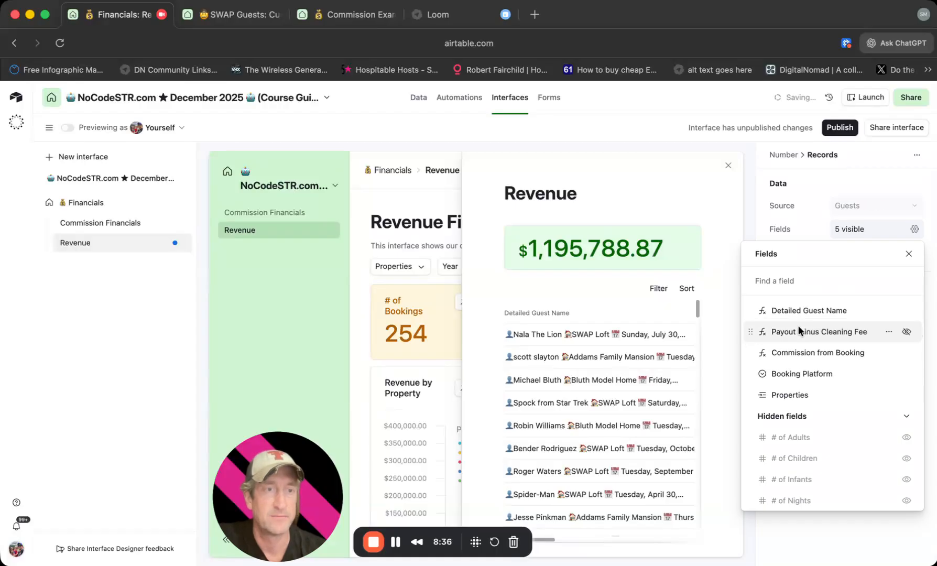
# Publish the interface changes and close the expanded Revenue records list on the live page.
pyautogui.click(837, 129)
pyautogui.click(583, 391)
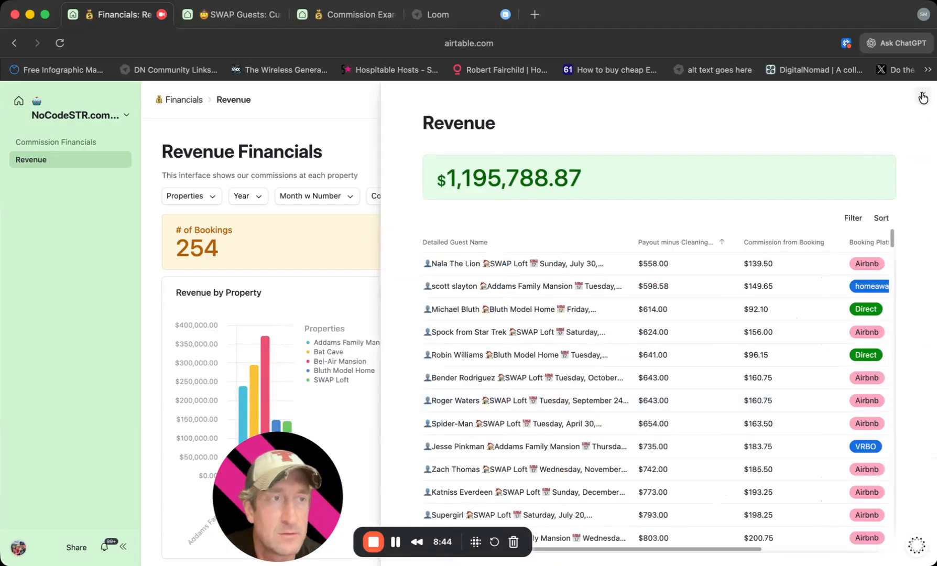
pyautogui.click(922, 93)
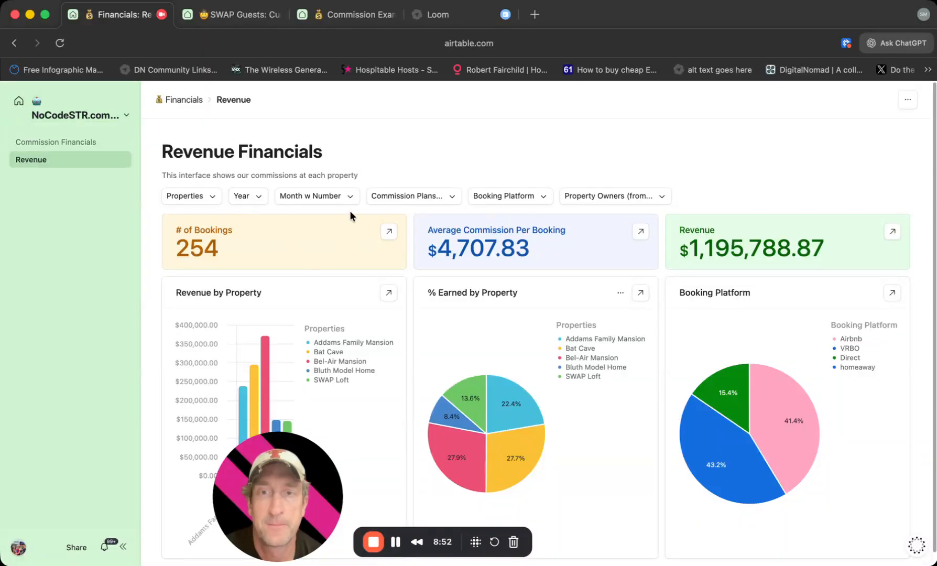
# Filter the live Revenue page to month 04-April and year 2024, and review the resulting numbers and charts.
pyautogui.click(317, 194)
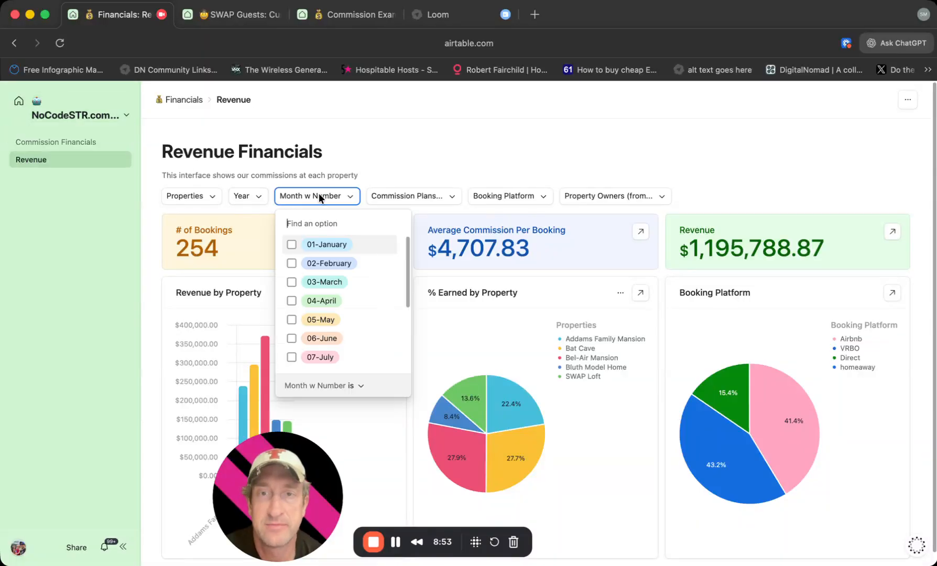
pyautogui.click(338, 295)
pyautogui.click(249, 196)
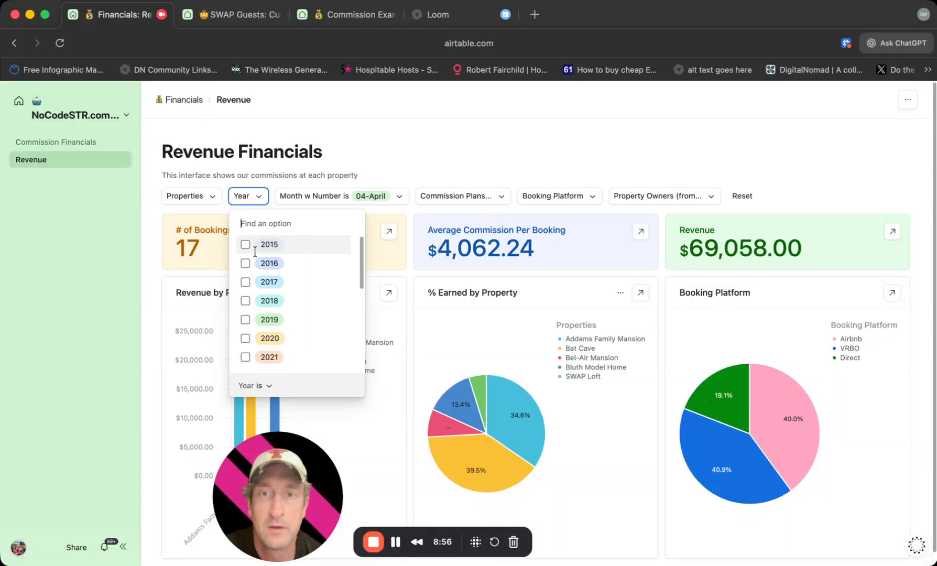
pyautogui.scroll(-2, 274, 356)
pyautogui.scroll(-1, 274, 358)
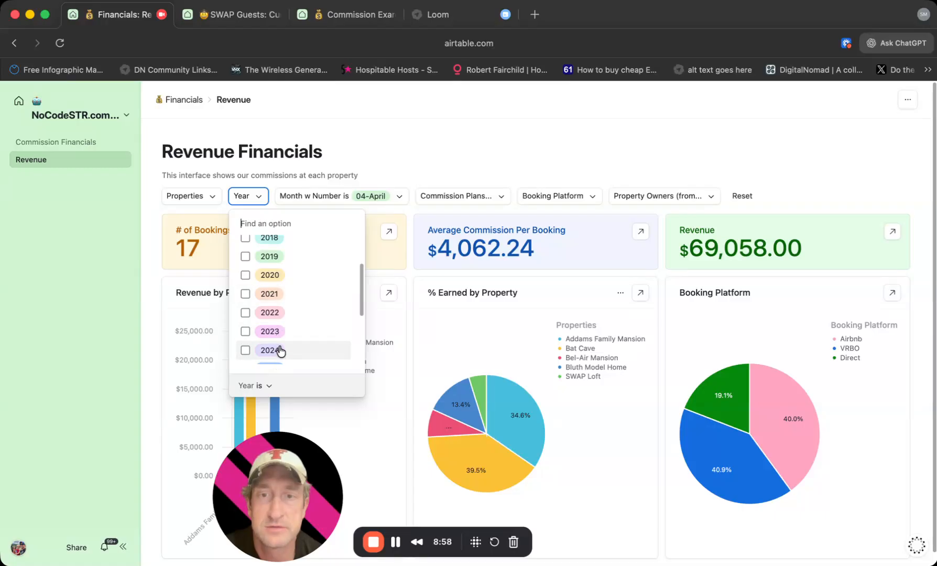
pyautogui.click(278, 350)
pyautogui.click(604, 161)
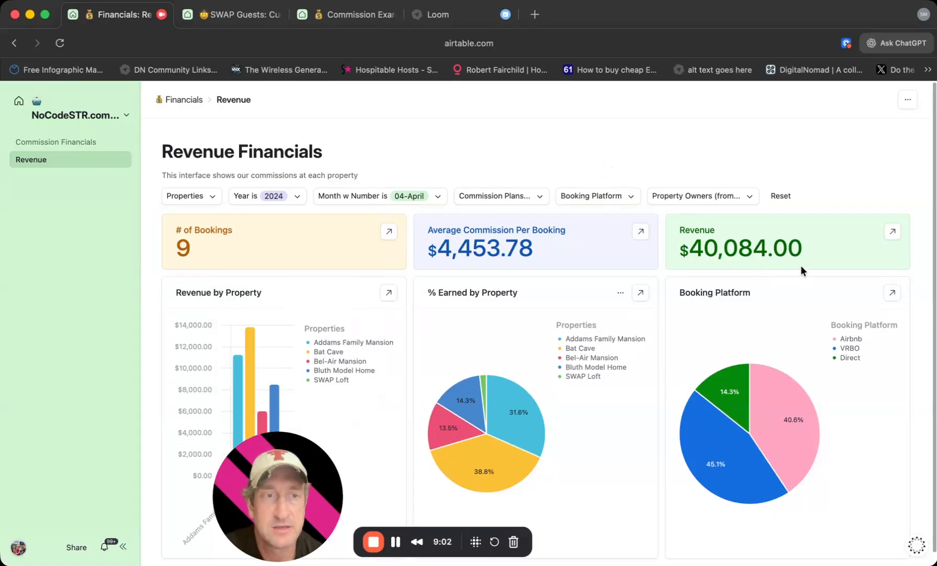
pyautogui.scroll(-1, 745, 299)
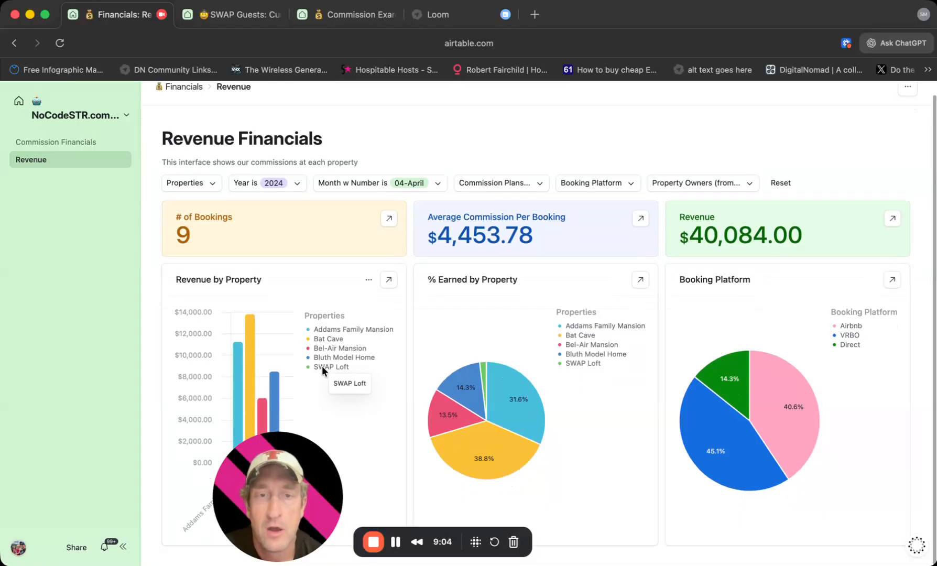
pyautogui.moveTo(535, 395)
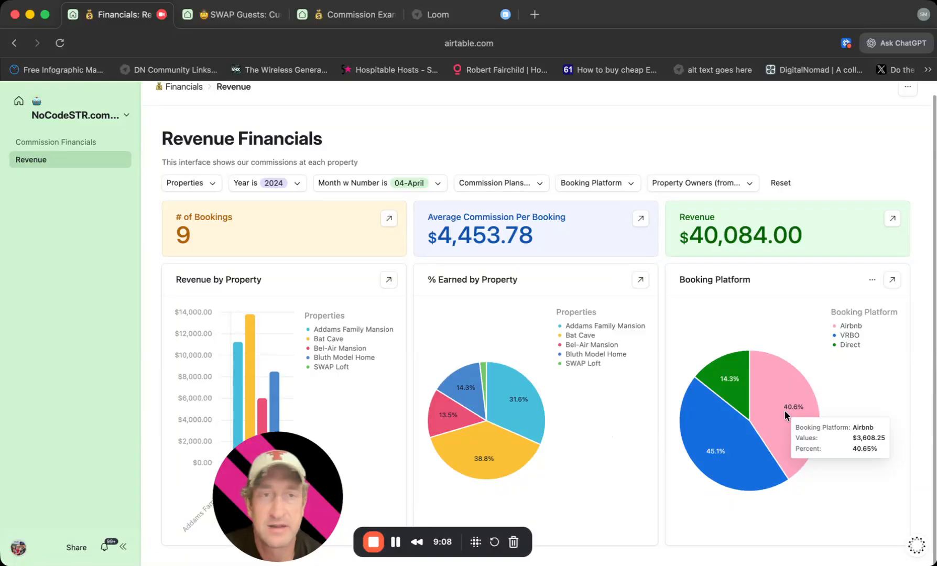
# Reset the filters on the Commission Financials page and filter it by the properties SWAP Loft and Bat Cave.
pyautogui.click(48, 147)
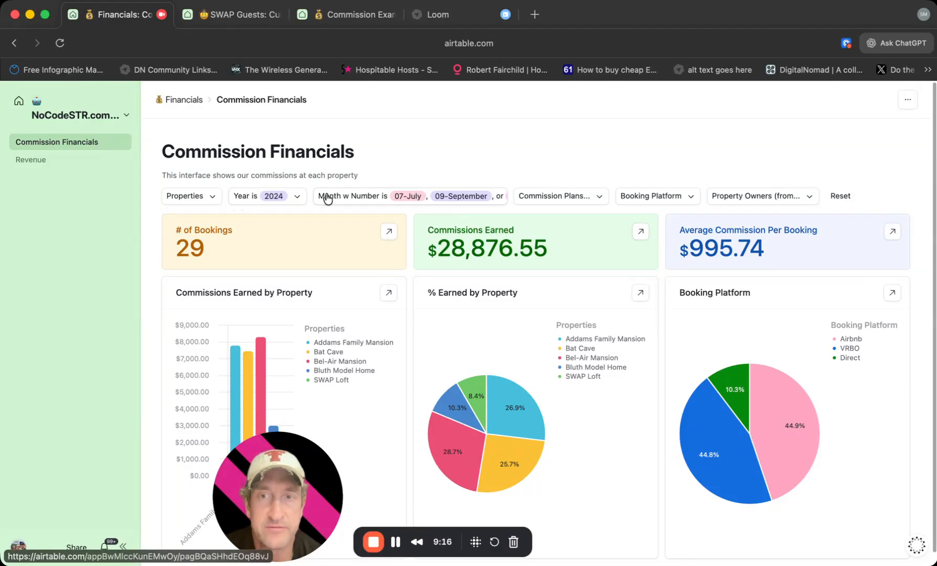
pyautogui.click(842, 198)
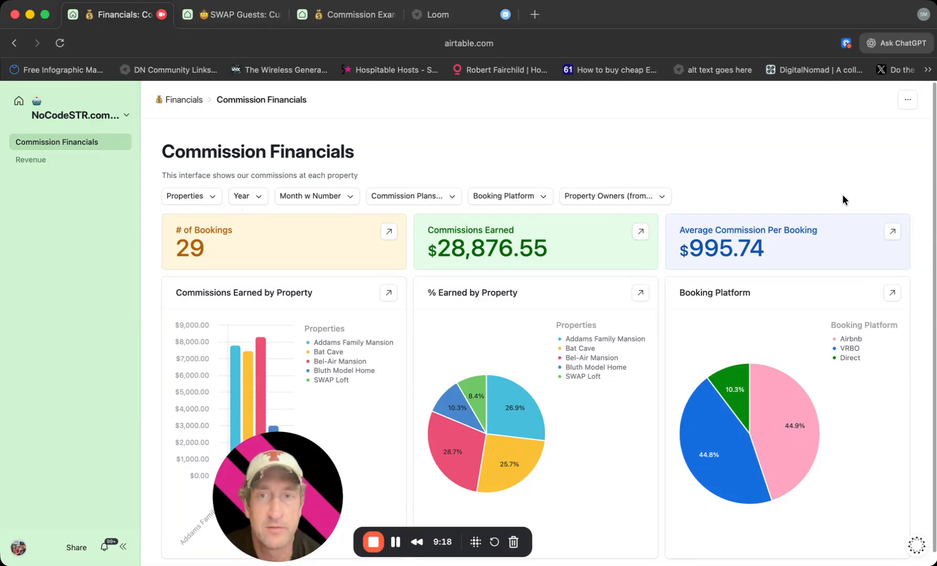
pyautogui.click(210, 196)
pyautogui.click(206, 245)
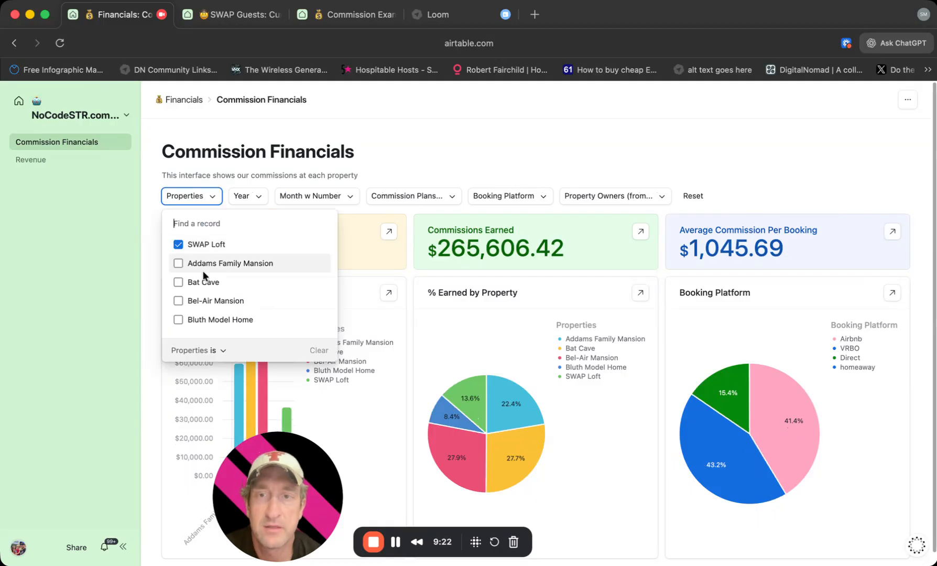
pyautogui.click(202, 282)
pyautogui.click(730, 153)
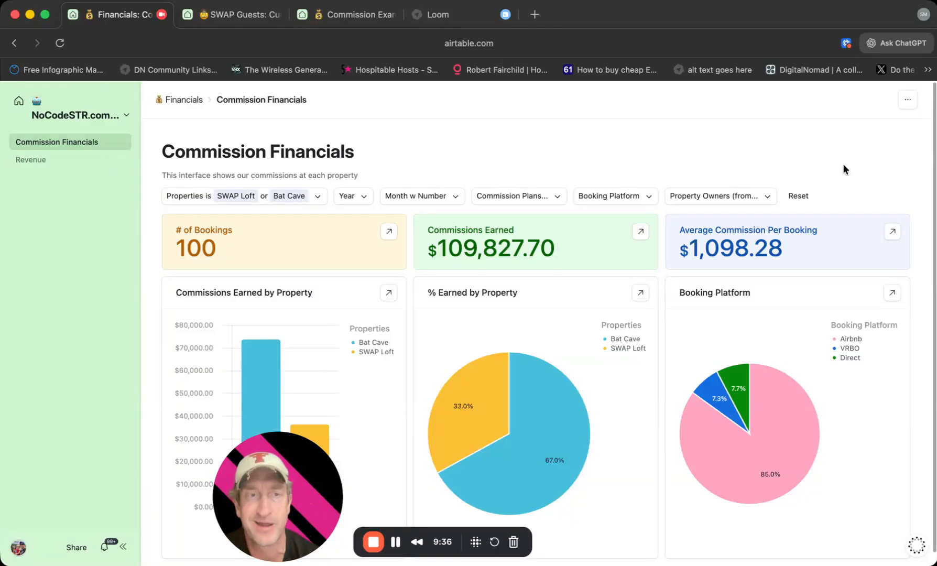
pyautogui.moveTo(290, 538); pyautogui.dragTo(82, 521)
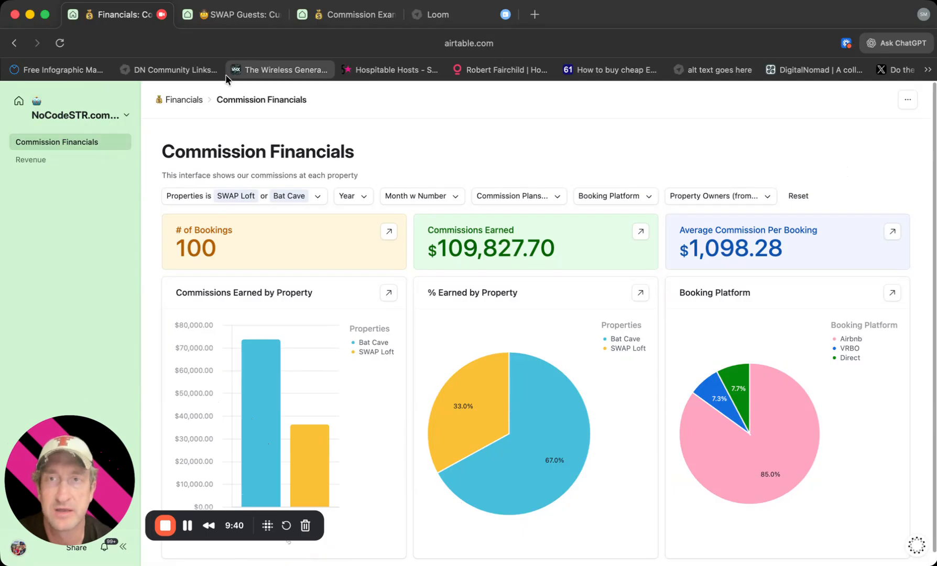
# Switch to the SWAP Guests interface and look over the current guest's Booking Details and Important Fields.
pyautogui.click(239, 15)
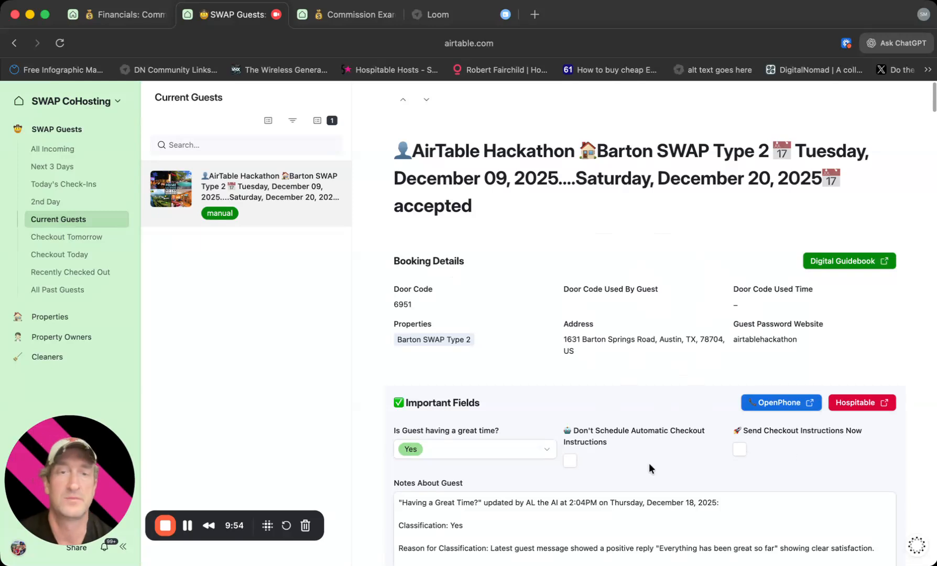
pyautogui.scroll(-1, 646, 443)
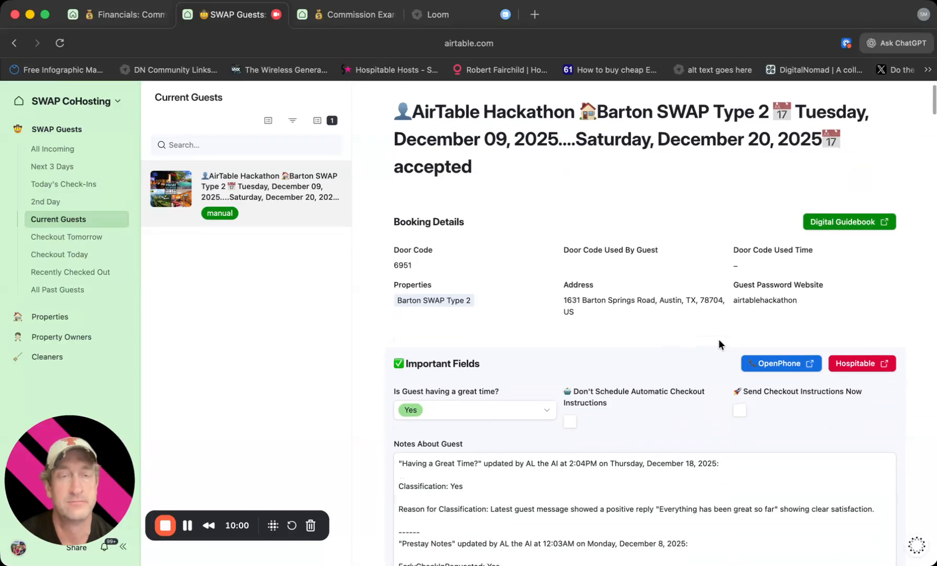
pyautogui.scroll(1, 719, 342)
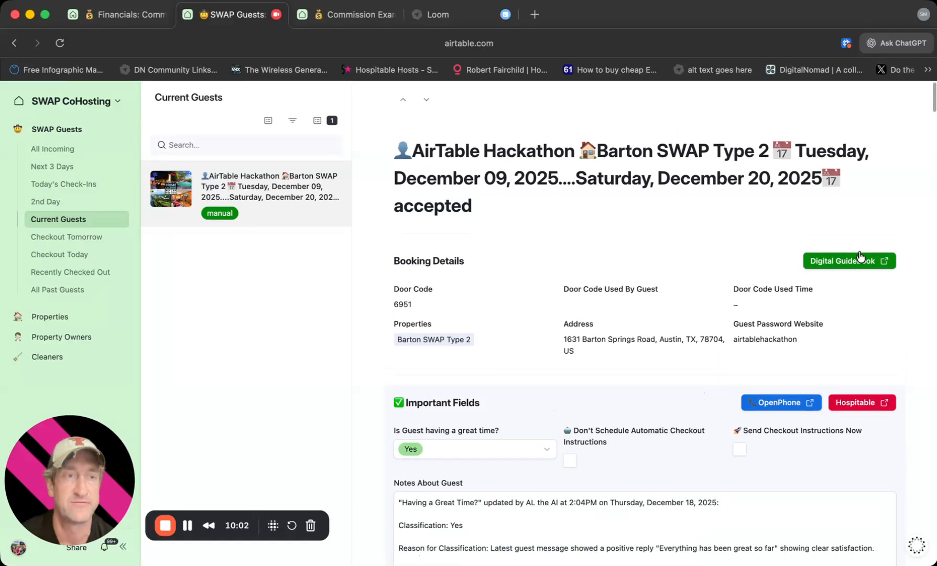